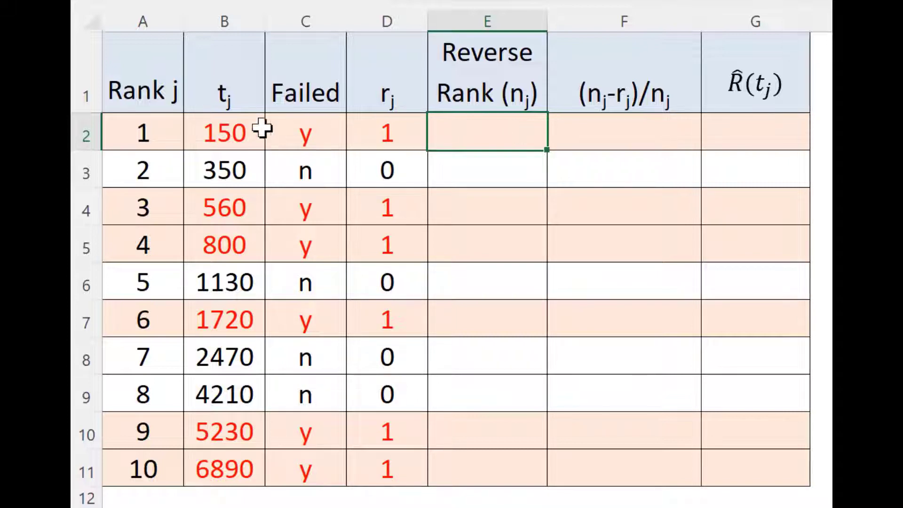
# Step: Fill the Reverse Rank column from E2 to E11 with the values 10 down to 1
pyautogui.click(242, 131)
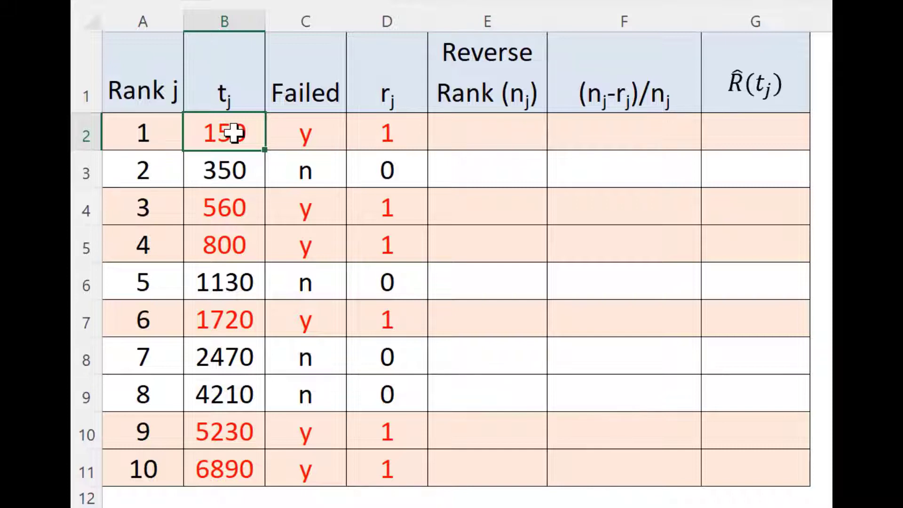
pyautogui.click(483, 130)
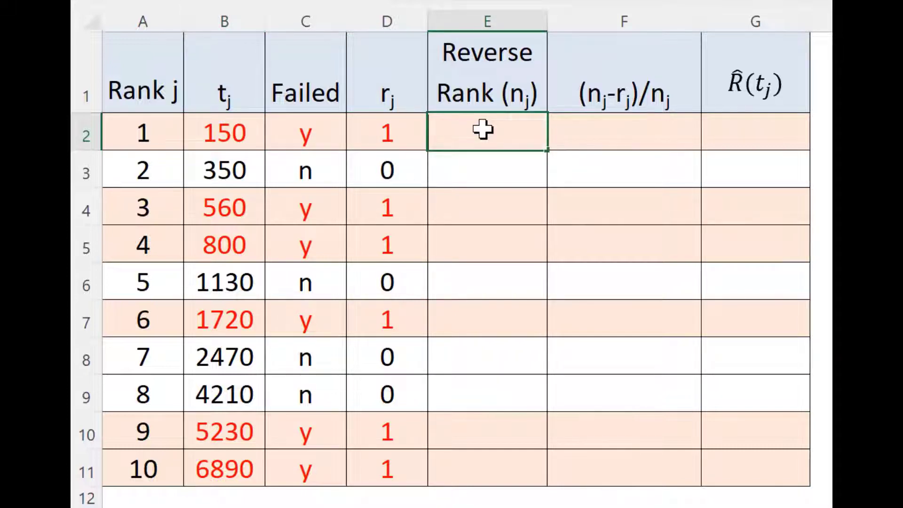
pyautogui.write('10')
pyautogui.press('Return')
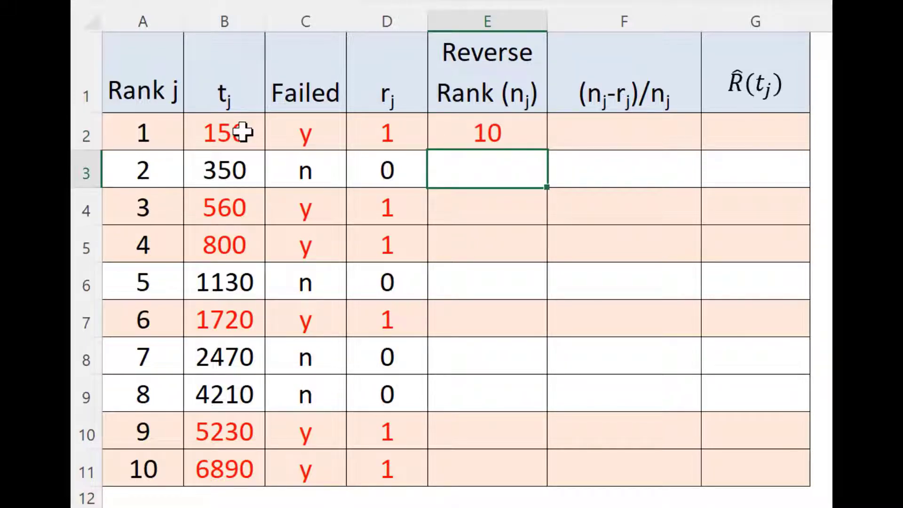
pyautogui.write('9')
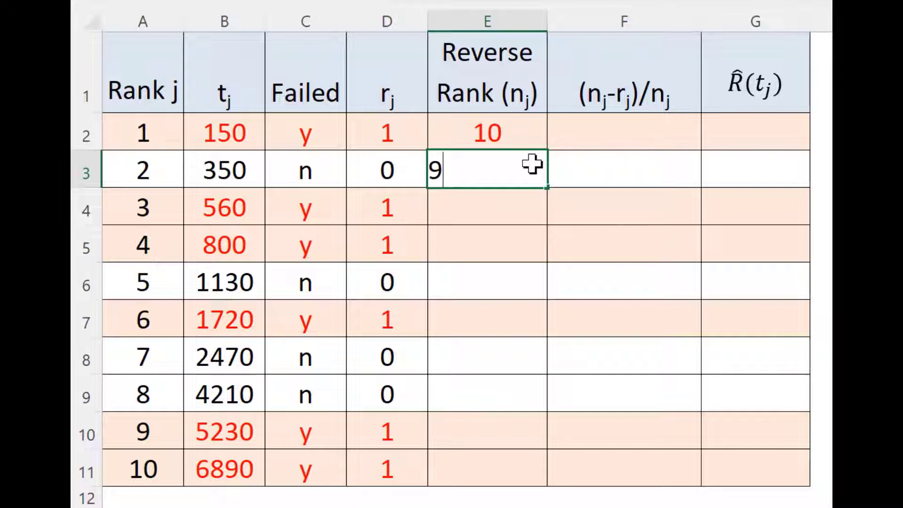
pyautogui.press('Return')
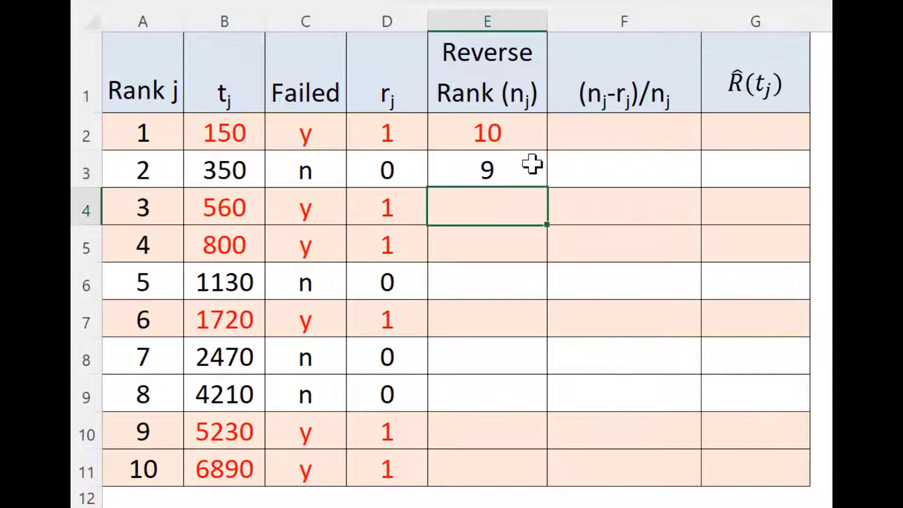
pyautogui.write('8')
pyautogui.press('Return')
pyautogui.write('7')
pyautogui.press('Return')
pyautogui.write('6')
pyautogui.press('Return')
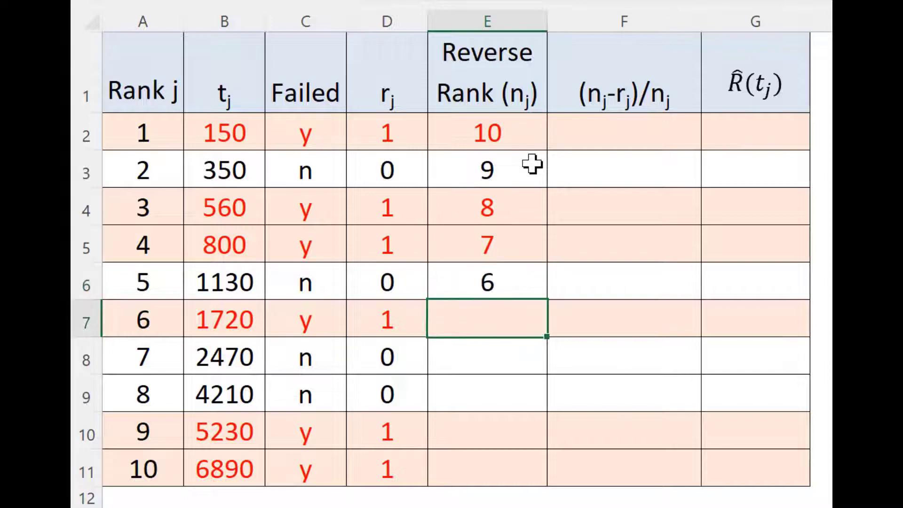
pyautogui.write('5')
pyautogui.press('Return')
pyautogui.write('4')
pyautogui.press('Return')
pyautogui.write('3')
pyautogui.press('Return')
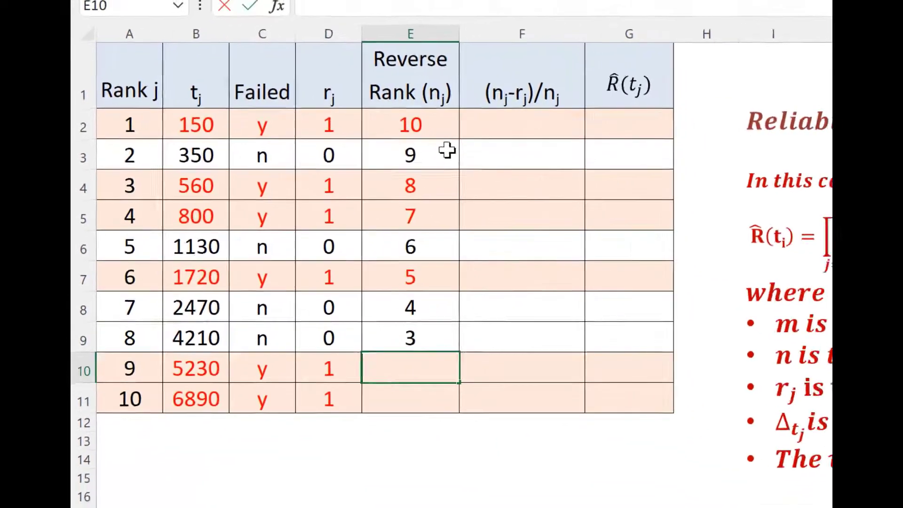
pyautogui.write('2')
pyautogui.press('Return')
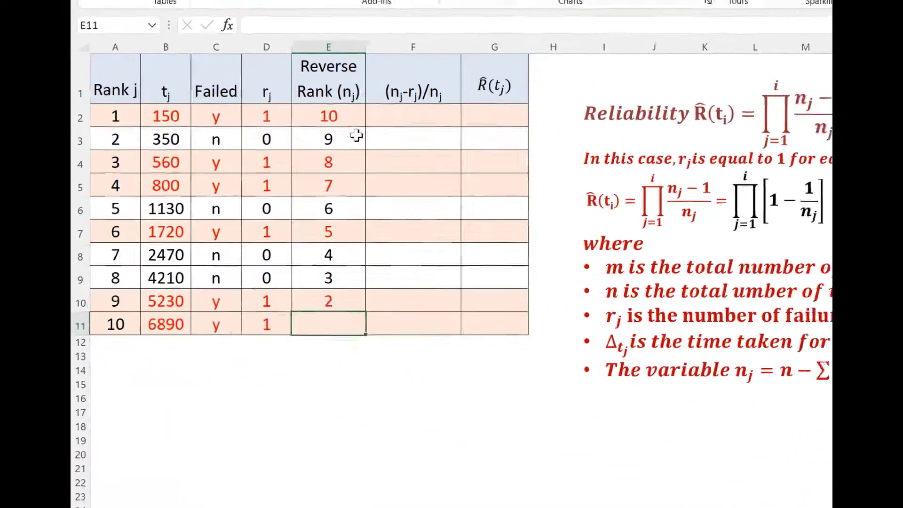
pyautogui.write('1')
pyautogui.press('Return')
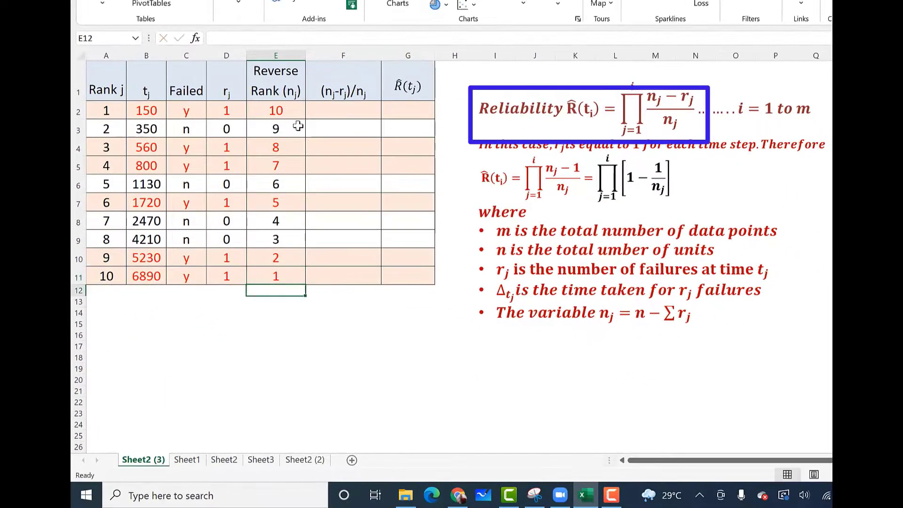
# Step: Enter the formula =(E2-D2)/E2 in cell F2 for the first (nj-rj)/nj value
pyautogui.click(328, 107)
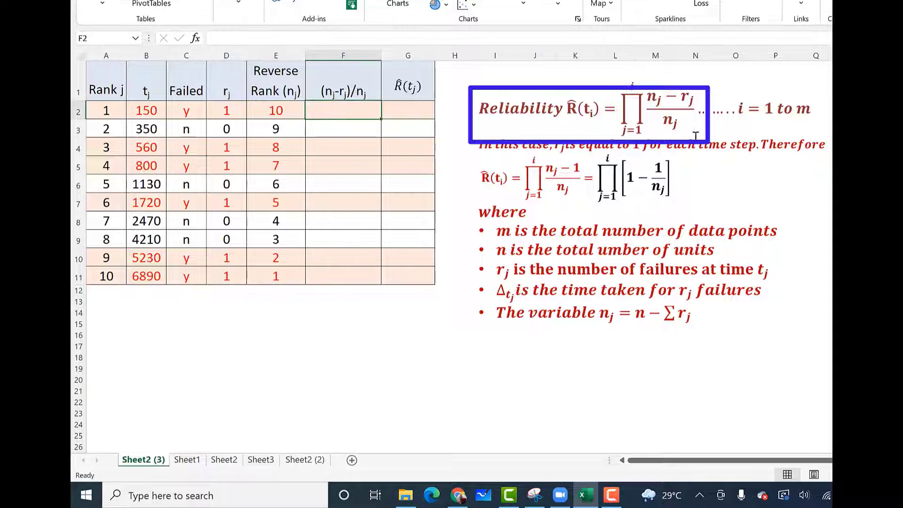
pyautogui.moveTo(660, 102); pyautogui.dragTo(700, 108)
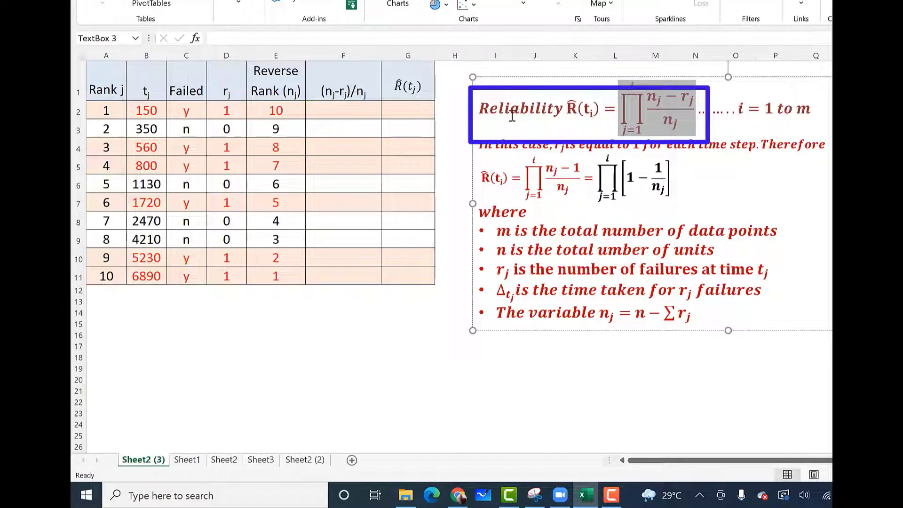
pyautogui.click(351, 109)
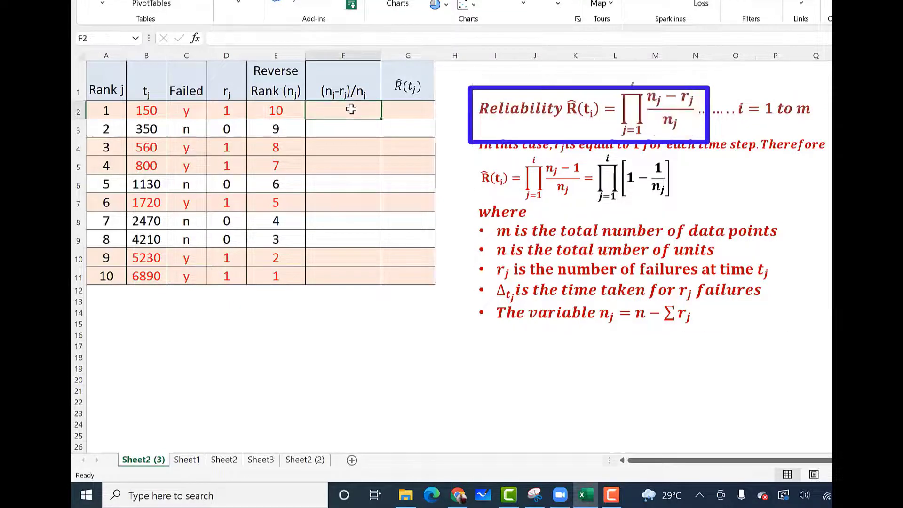
pyautogui.write('=(')
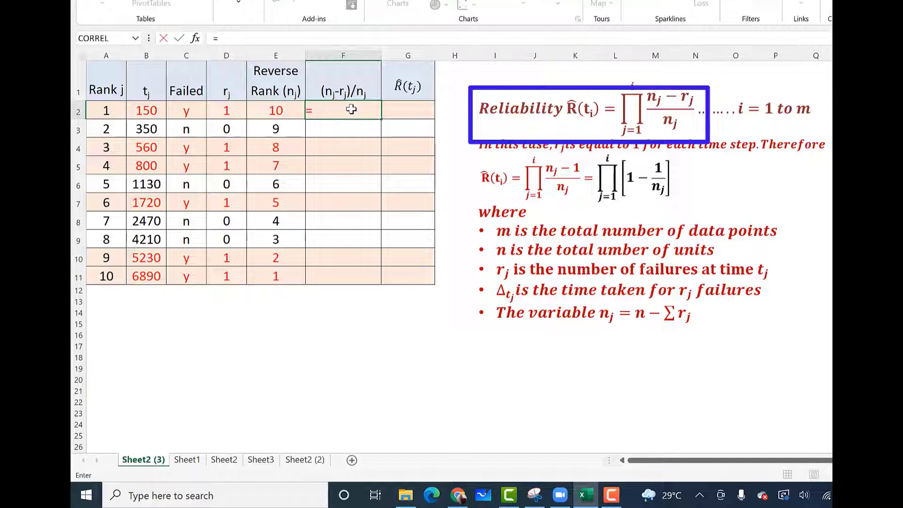
pyautogui.click(293, 109)
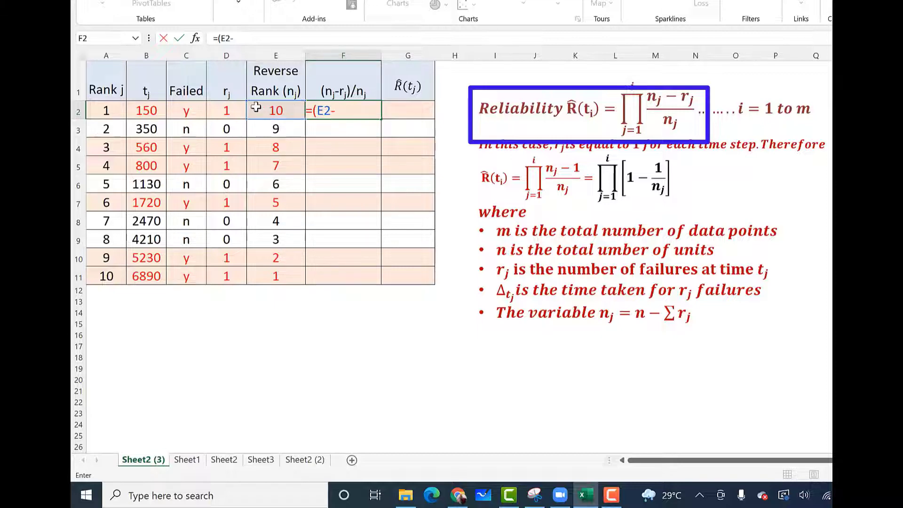
pyautogui.click(232, 109)
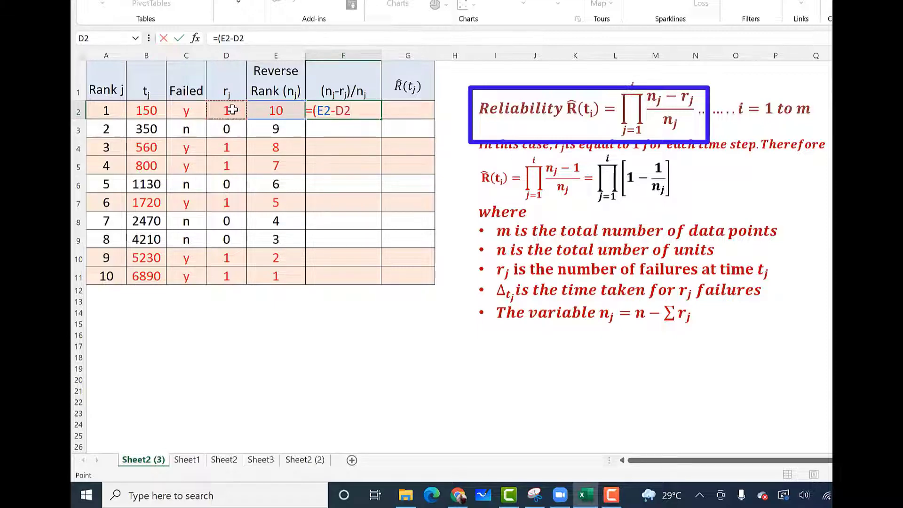
pyautogui.write(')/')
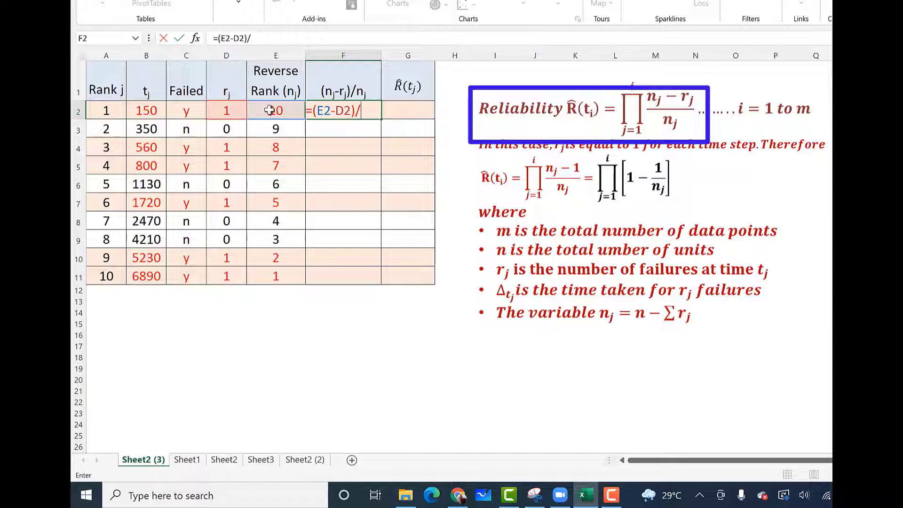
pyautogui.click(270, 109)
pyautogui.press('Return')
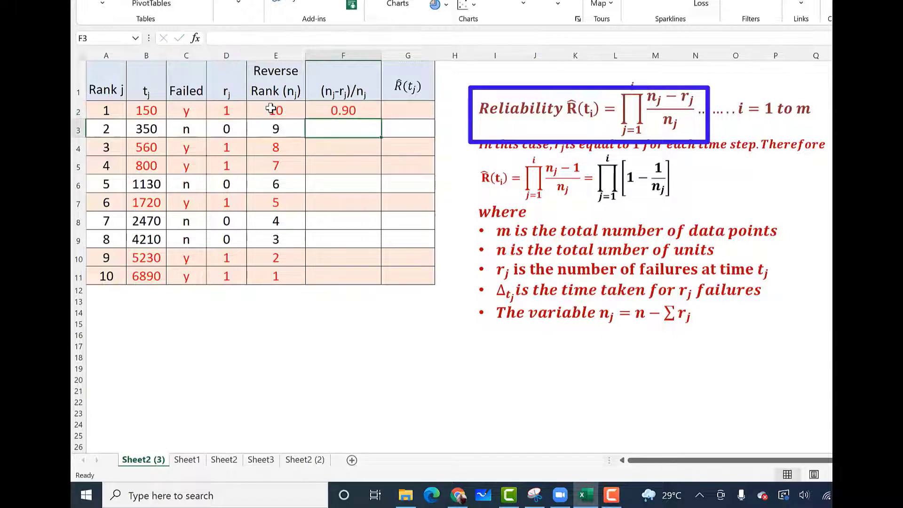
# Step: Fill the (nj-rj)/nj formula from F2 down through F11
pyautogui.click(359, 111)
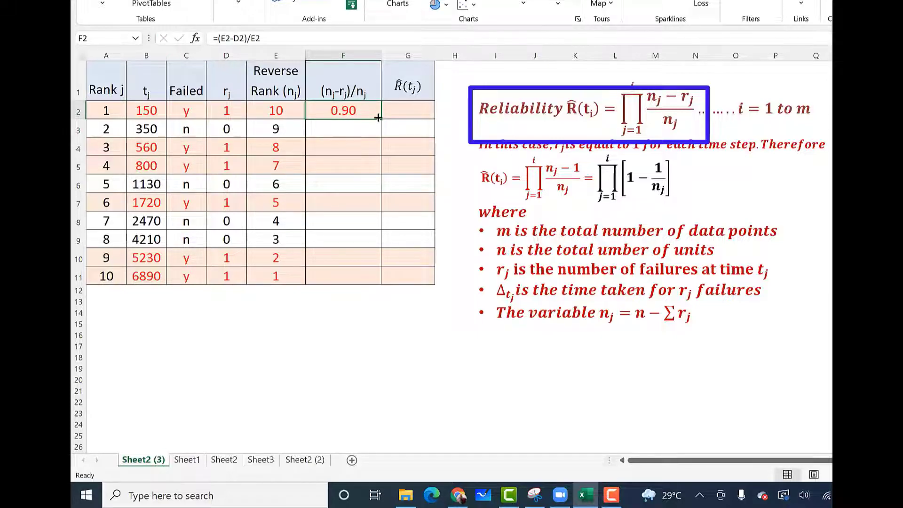
pyautogui.moveTo(382, 120); pyautogui.dragTo(377, 282)
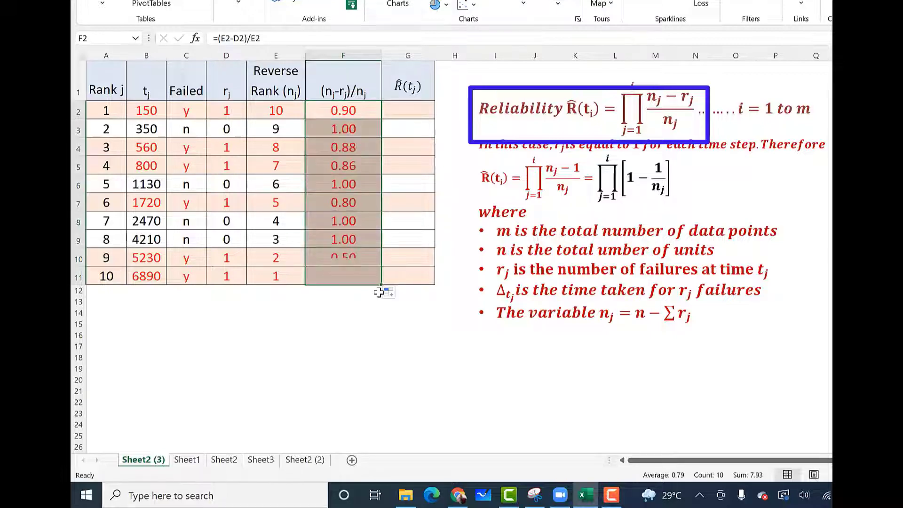
pyautogui.click(353, 127)
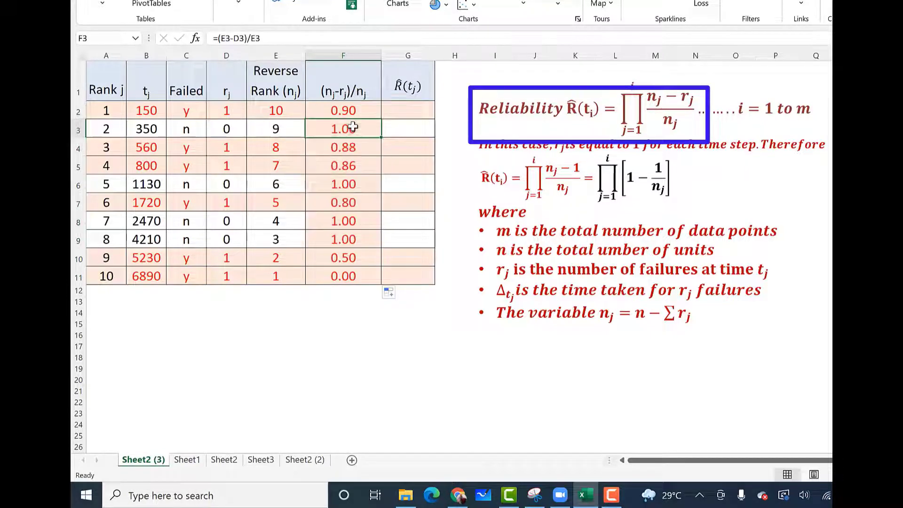
# Step: Enter =F2 in cell G2 as the first reliability estimate
pyautogui.click(413, 127)
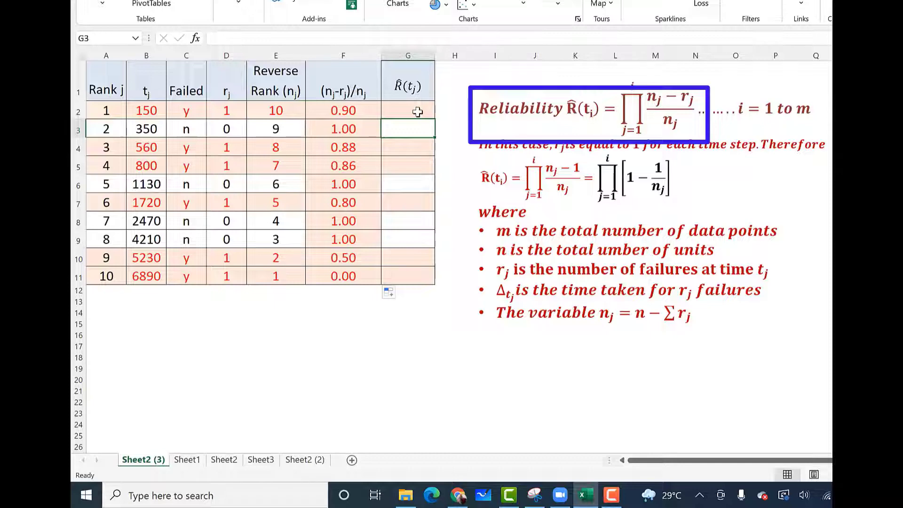
pyautogui.click(415, 110)
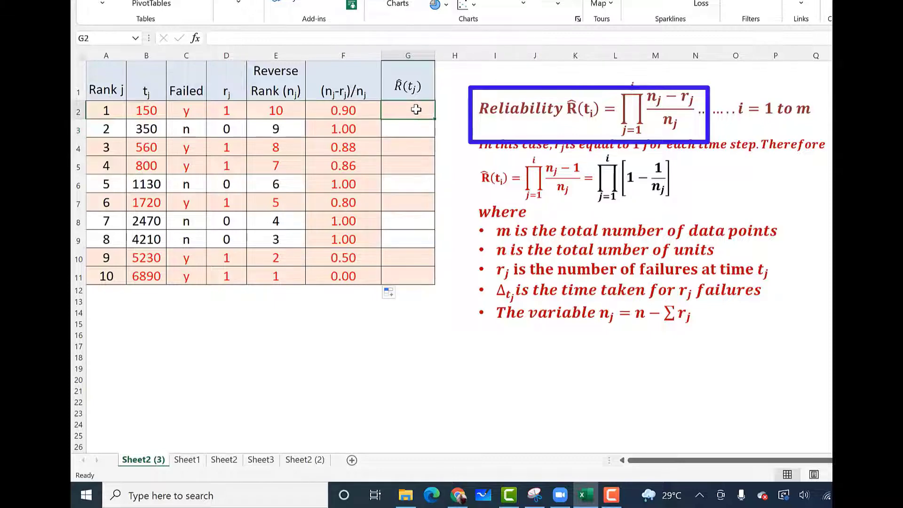
pyautogui.write('=')
pyautogui.press('Left')
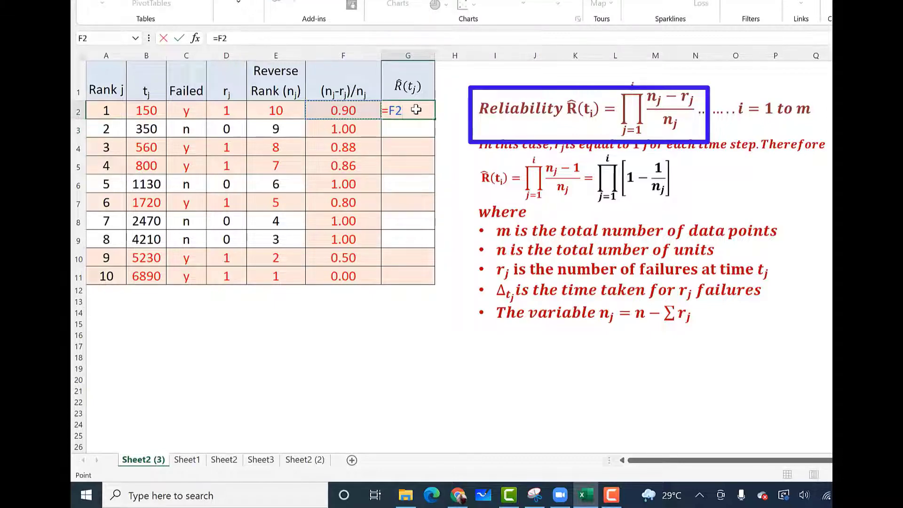
pyautogui.press('Return')
# Step: Enter the formula =G2*F3 in cell G3 to calculate the second reliability estimate
pyautogui.write('=')
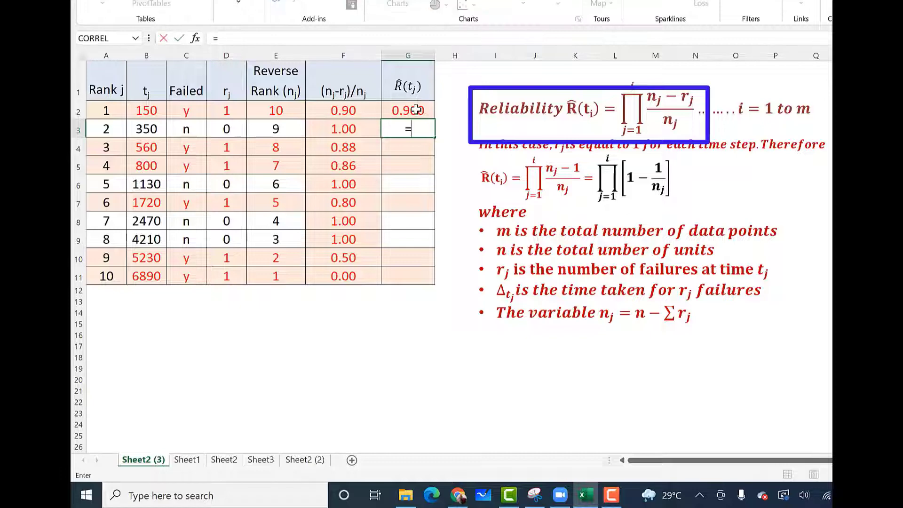
pyautogui.click(416, 109)
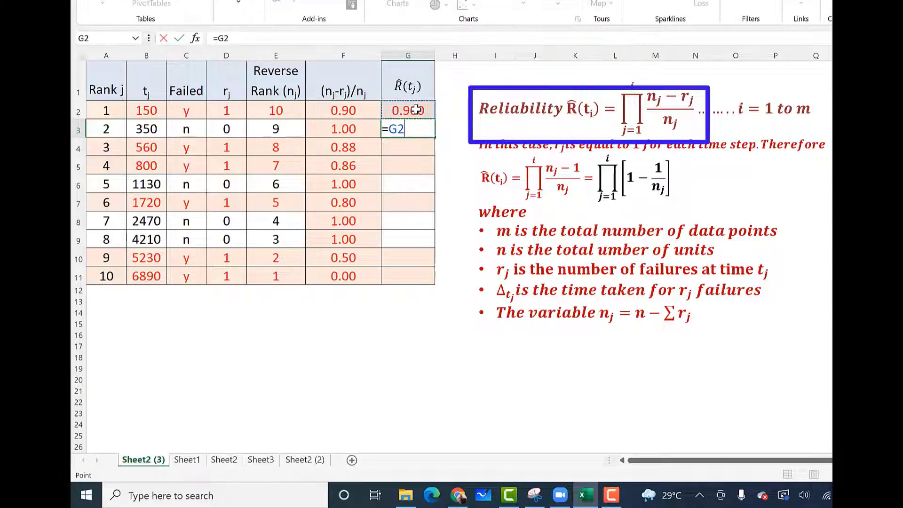
pyautogui.click(350, 131)
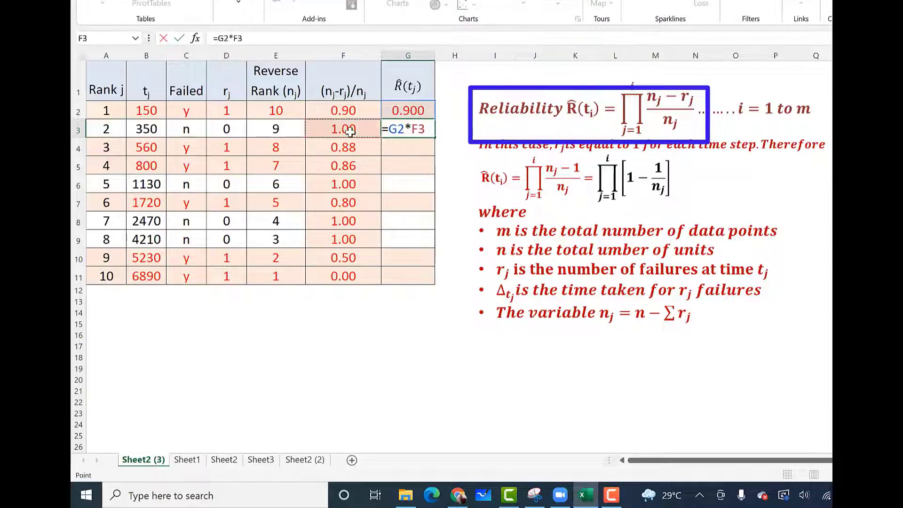
pyautogui.press('Return')
pyautogui.click(398, 128)
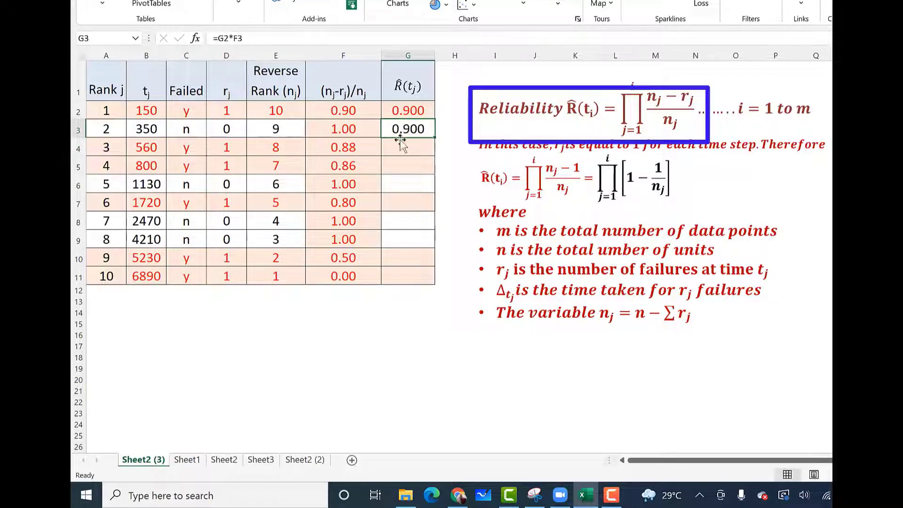
# Step: Enter the formula =G3*F4 in cell G4 and fill it down through G11
pyautogui.click(401, 145)
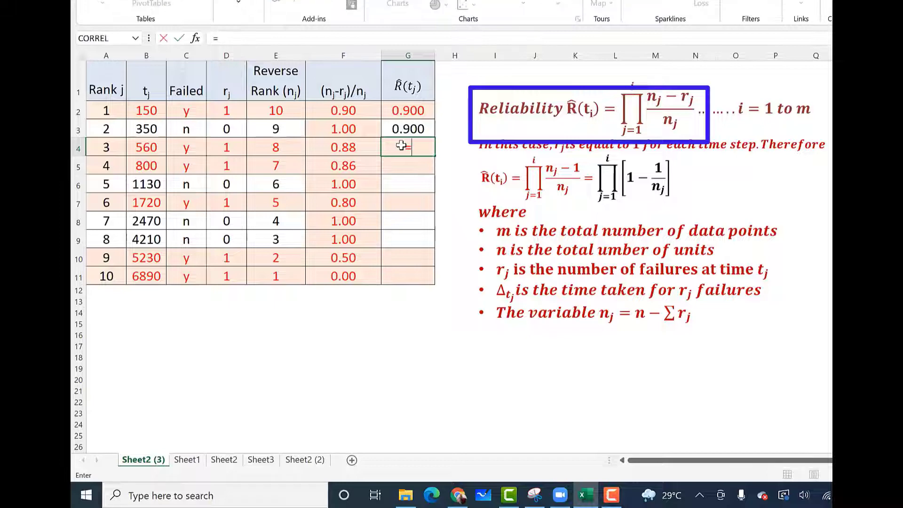
pyautogui.write('=')
pyautogui.click(419, 127)
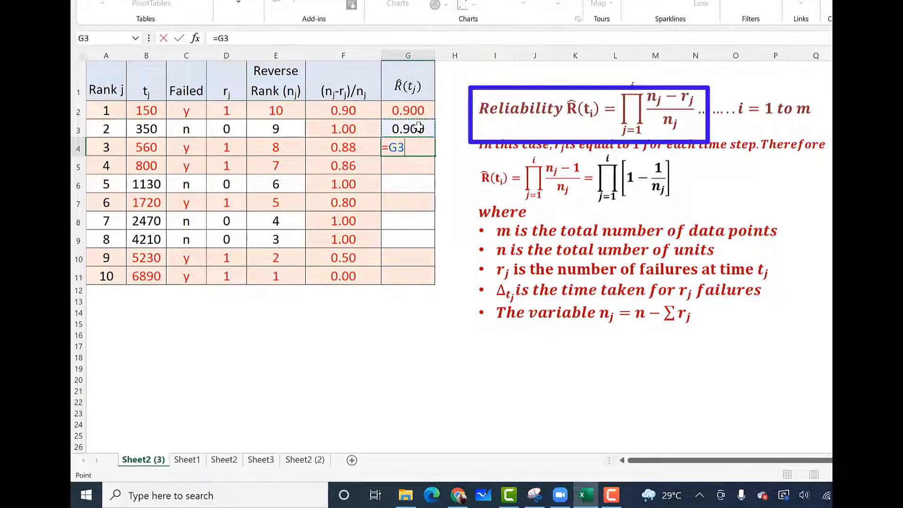
pyautogui.write('*')
pyautogui.click(353, 147)
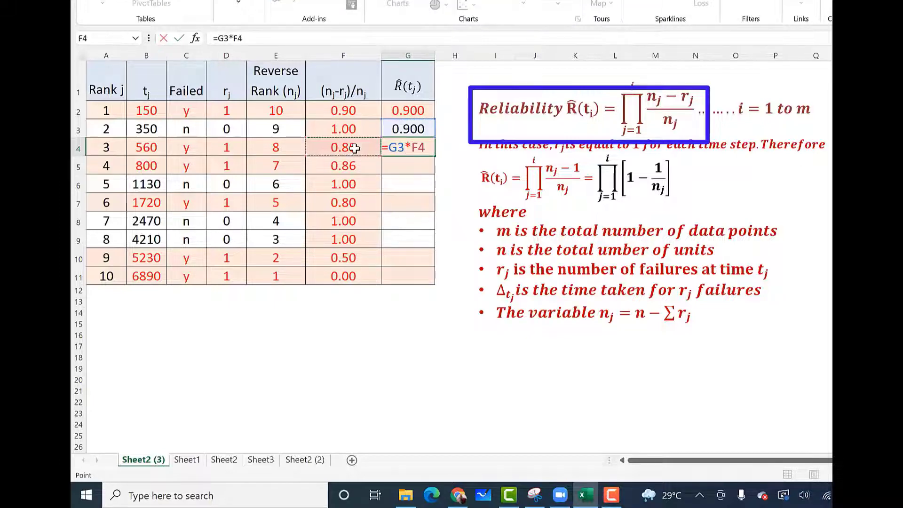
pyautogui.press('Return')
pyautogui.click(414, 147)
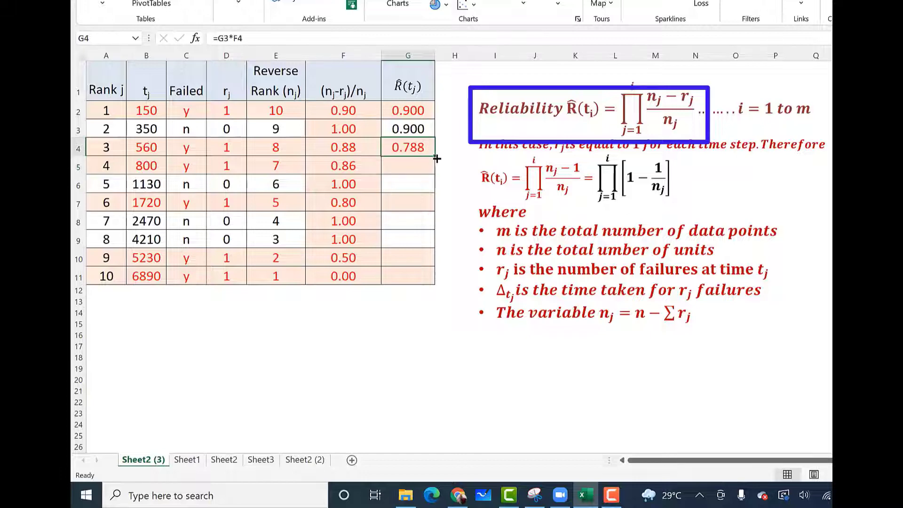
pyautogui.doubleClick(436, 157)
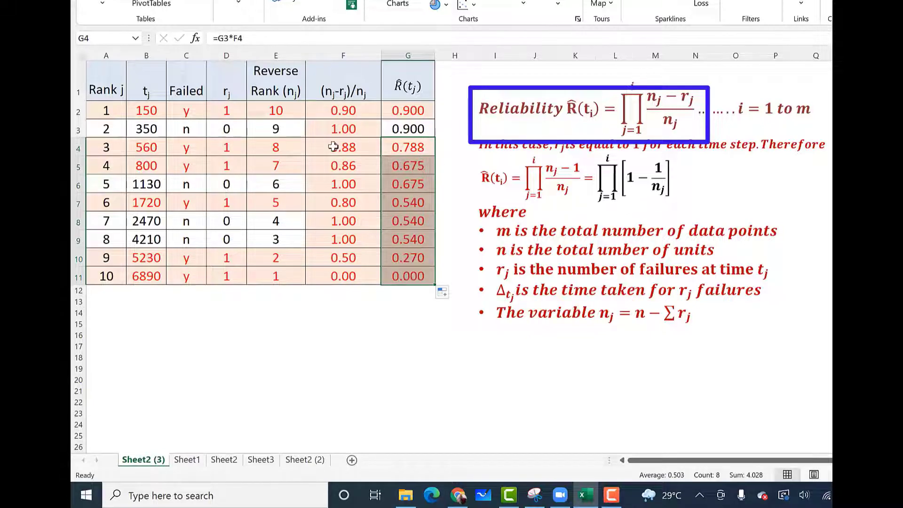
# Step: Format the columns F and G cells of the non-failed rows 3, 6, 8 and 9 with black text and no fill
pyautogui.moveTo(332, 128); pyautogui.dragTo(406, 129)
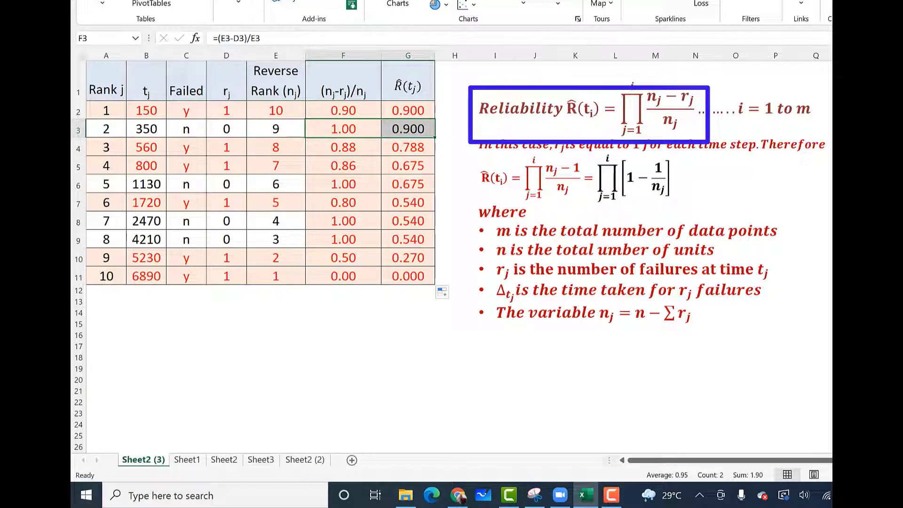
pyautogui.hotkey('alt', 'h')
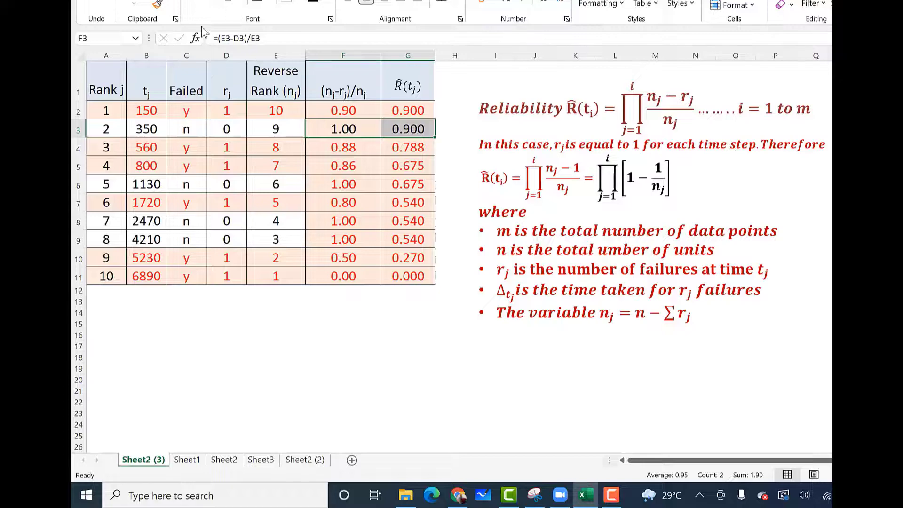
pyautogui.moveTo(344, 184); pyautogui.dragTo(408, 184)
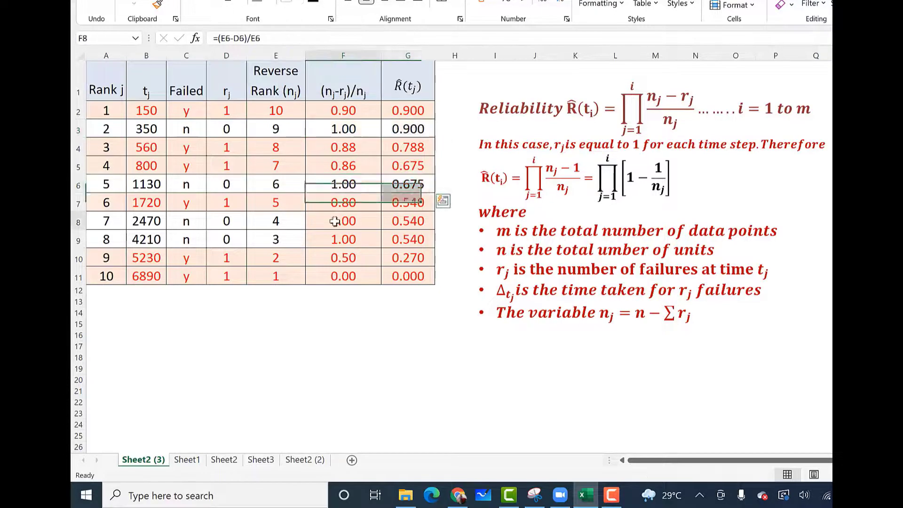
pyautogui.moveTo(343, 220); pyautogui.dragTo(408, 239)
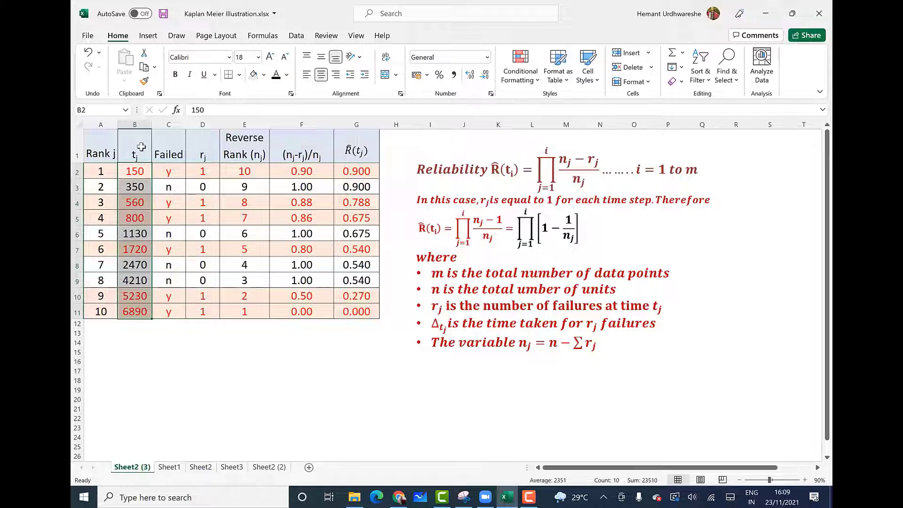
# Step: Insert the recommended scatter chart with connected markers, plotting the reliability estimates in G1:G11 against the times in B1:B11
pyautogui.moveTo(141, 147); pyautogui.dragTo(139, 308)
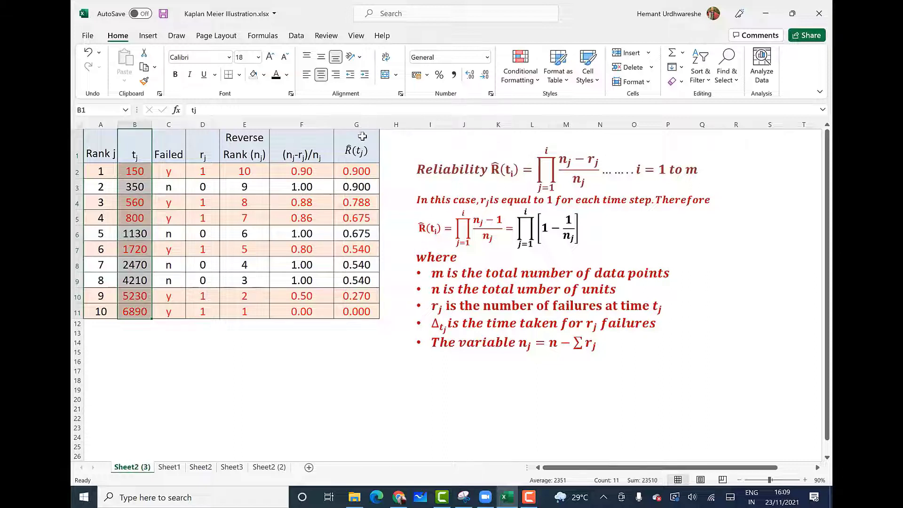
pyautogui.moveTo(362, 136); pyautogui.dragTo(363, 311)
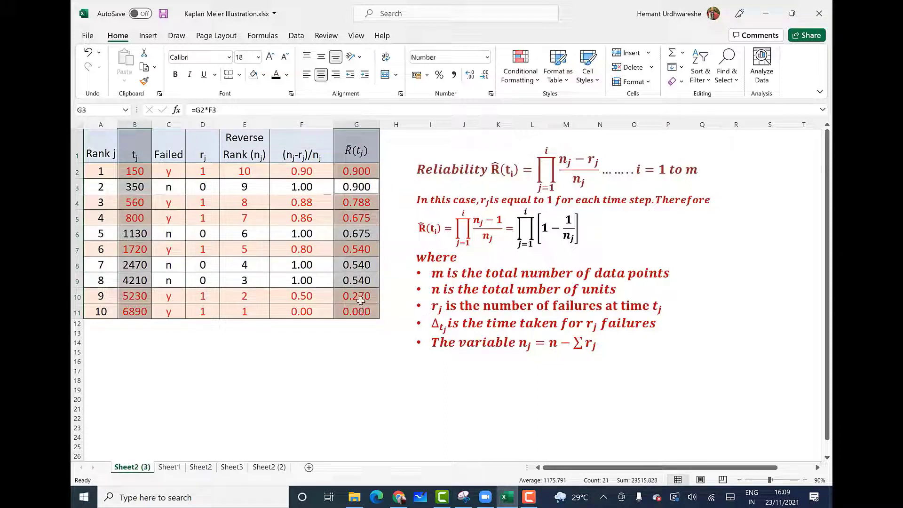
pyautogui.click(148, 35)
pyautogui.click(348, 68)
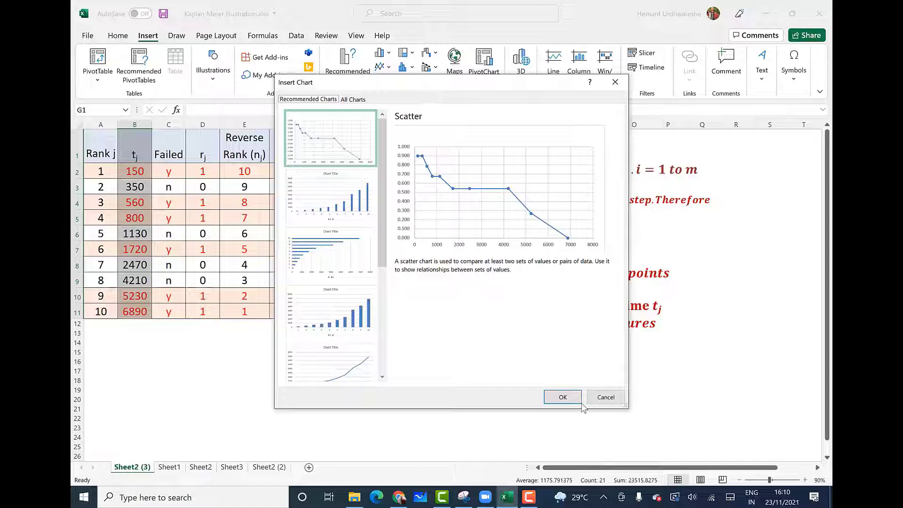
pyautogui.click(562, 398)
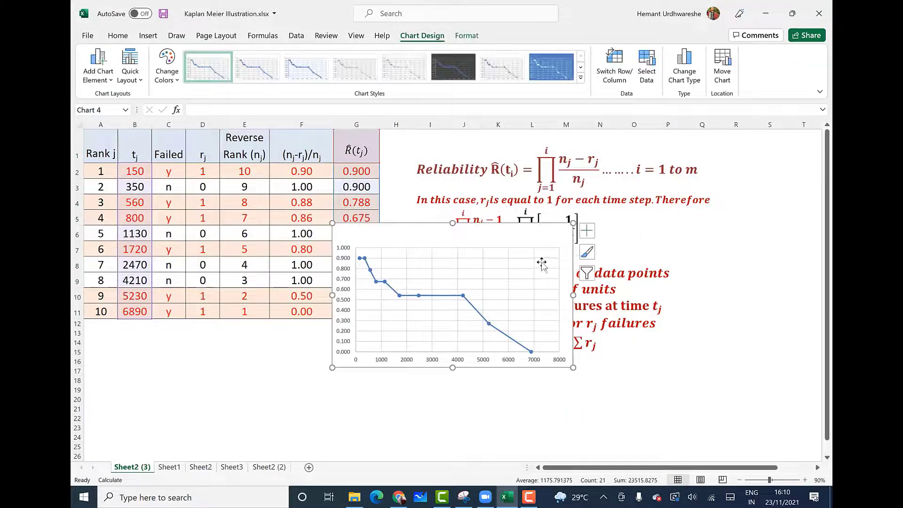
# Step: Enlarge the reliability chart so it extends from column G to about column R
pyautogui.moveTo(572, 223); pyautogui.dragTo(687, 142)
pyautogui.moveTo(687, 368); pyautogui.dragTo(726, 404)
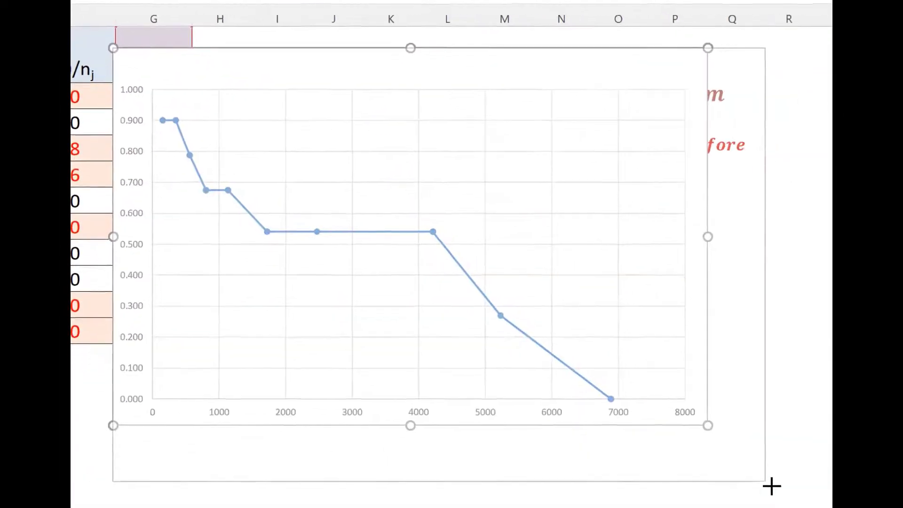
pyautogui.moveTo(771, 486); pyautogui.dragTo(781, 494)
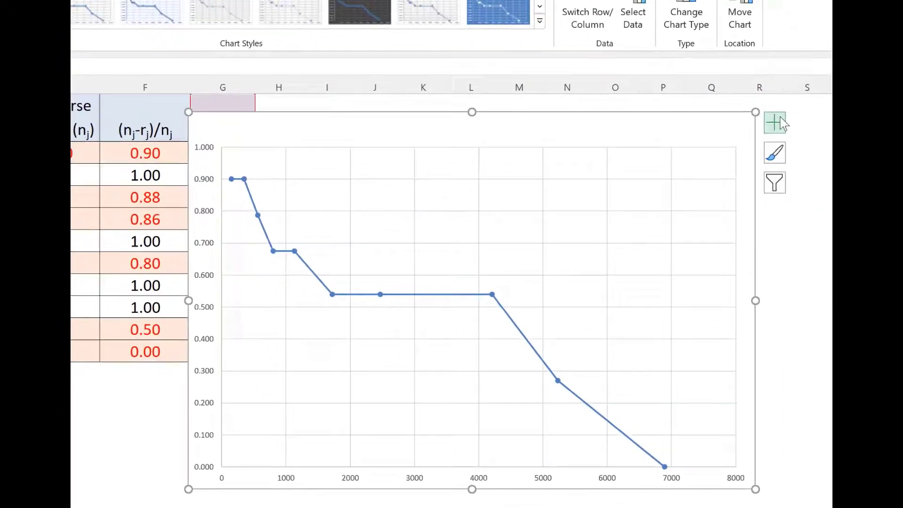
# Step: Add axis titles to the chart, naming the horizontal axis Time and the vertical axis Reliability
pyautogui.click(779, 118)
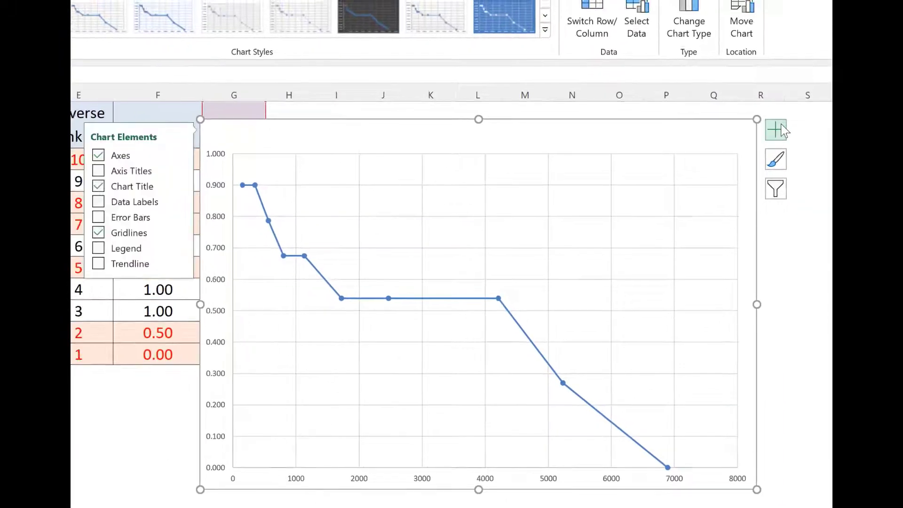
pyautogui.click(97, 171)
pyautogui.tripleClick(489, 472)
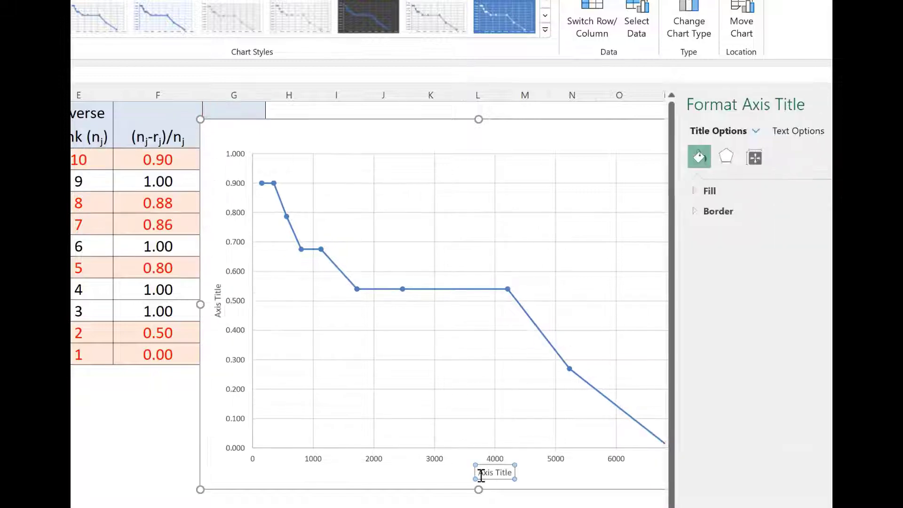
pyautogui.write('Time')
pyautogui.click(217, 300)
pyautogui.tripleClick(218, 294)
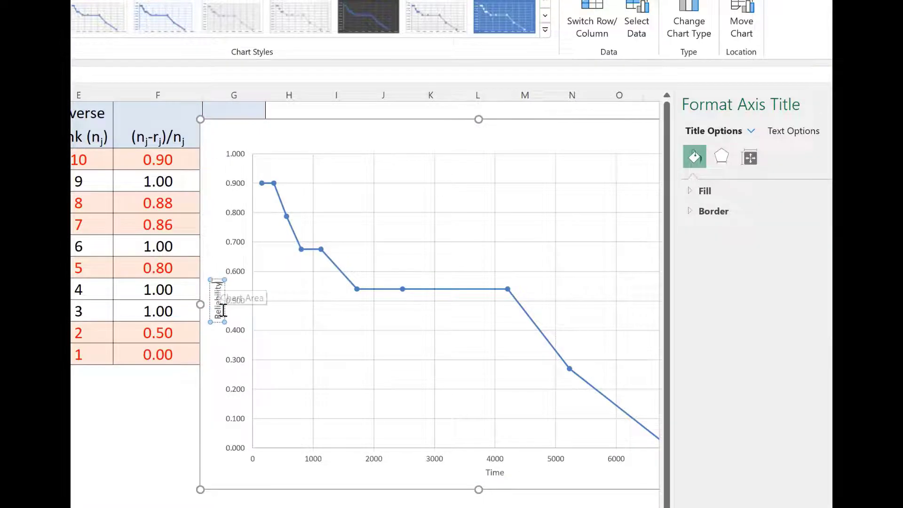
pyautogui.write('Reliability')
# Step: Increase the font size of the Time and Reliability axis titles
pyautogui.hotkey('alt', 'h')
pyautogui.hotkey('ctrl', 'shift', '.')
pyautogui.click(242, 292)
pyautogui.hotkey('ctrl', 'shift', '.')
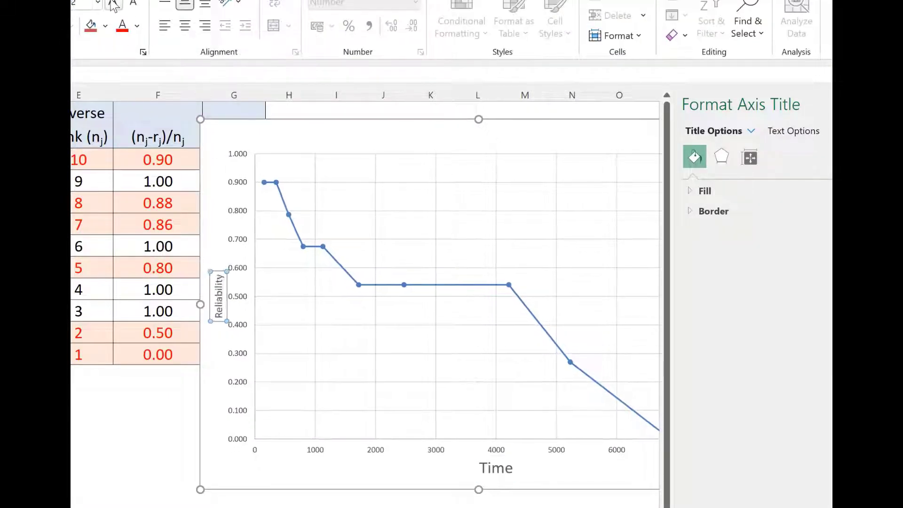
pyautogui.click(122, 26)
pyautogui.click(502, 471)
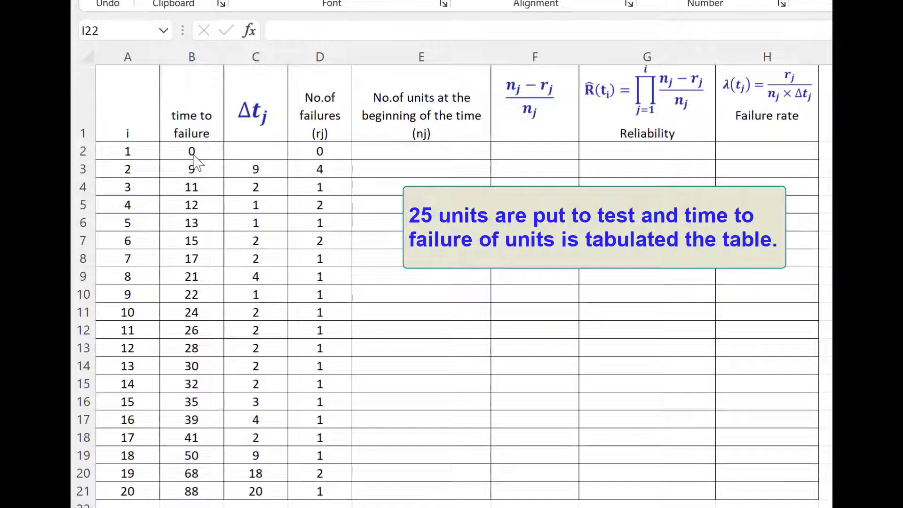
# Step: Examine the times to failure in B2:B21, the Δtj formulas in C3:C21 and the numbers of failures in D2:D21
pyautogui.moveTo(201, 151); pyautogui.dragTo(190, 492)
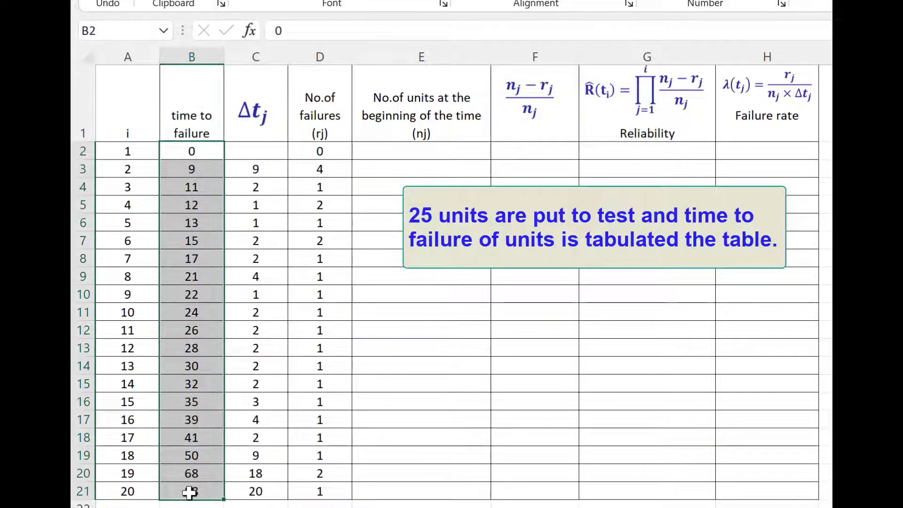
pyautogui.click(395, 224)
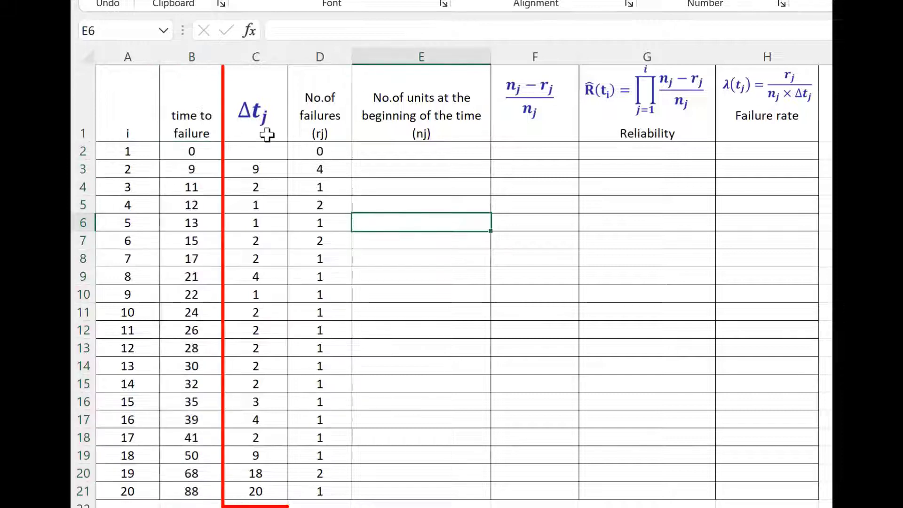
pyautogui.doubleClick(267, 164)
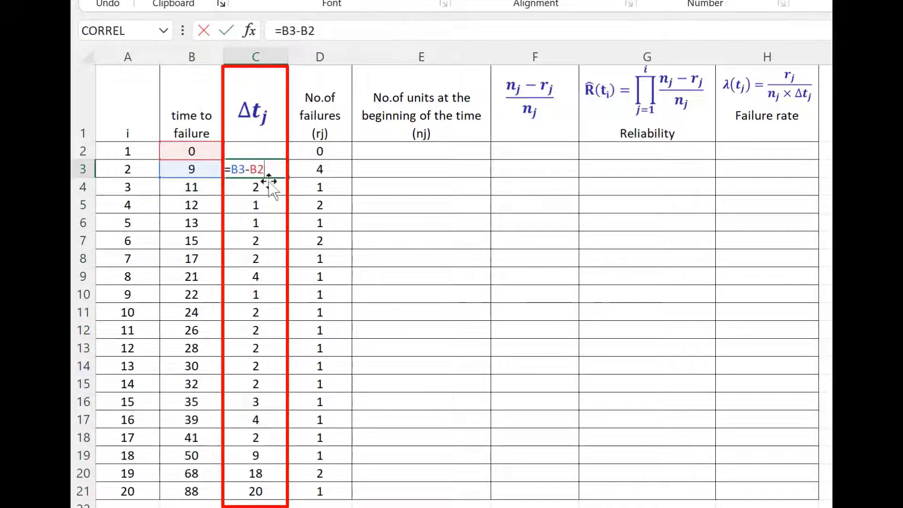
pyautogui.press('Escape')
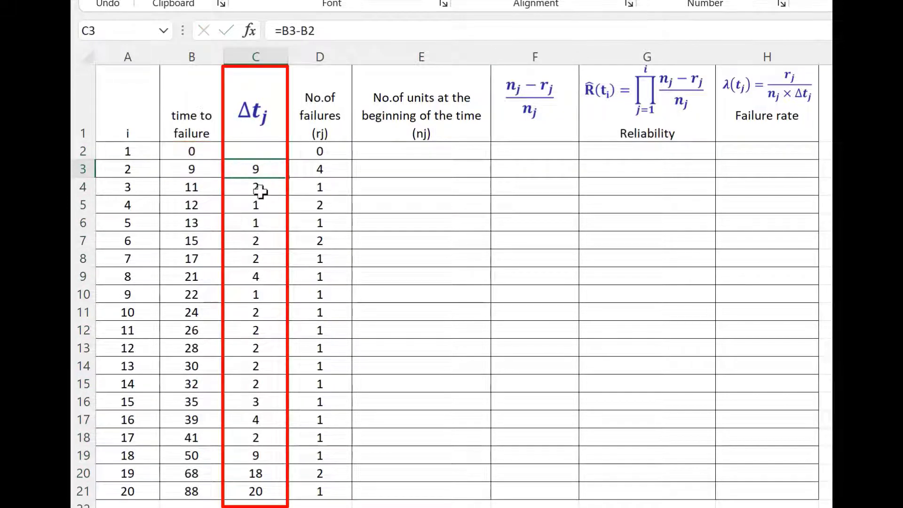
pyautogui.click(212, 183)
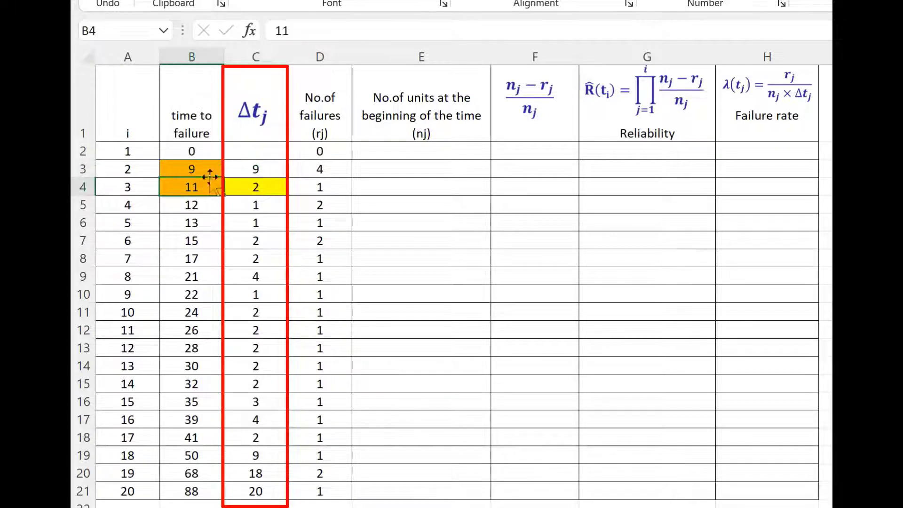
pyautogui.click(209, 170)
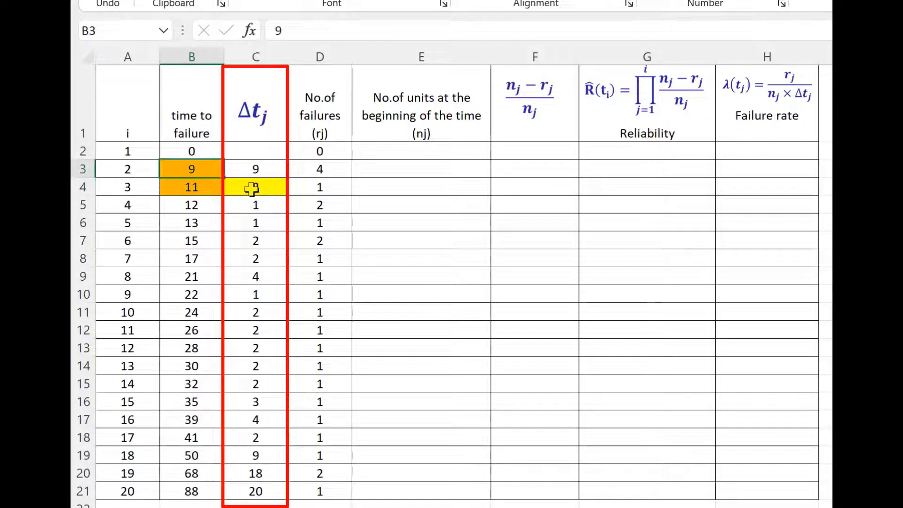
pyautogui.click(252, 188)
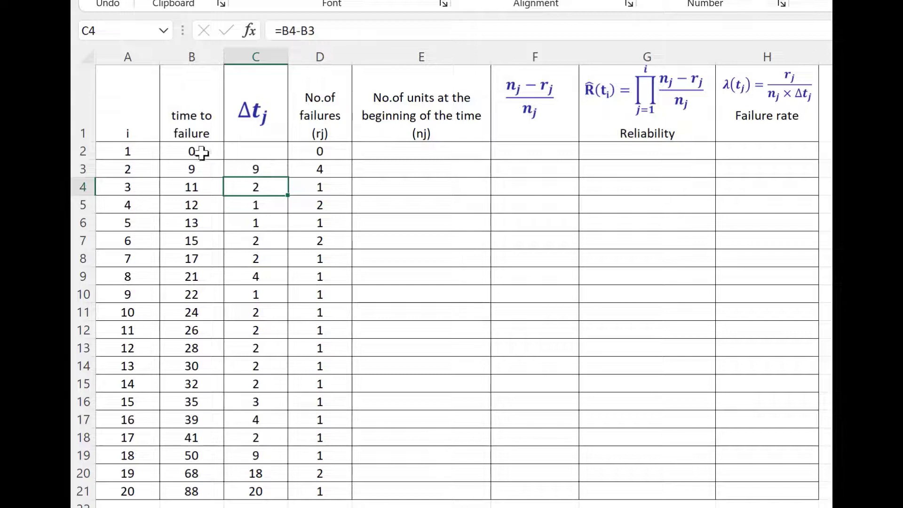
pyautogui.press('Up')
pyautogui.click(209, 170)
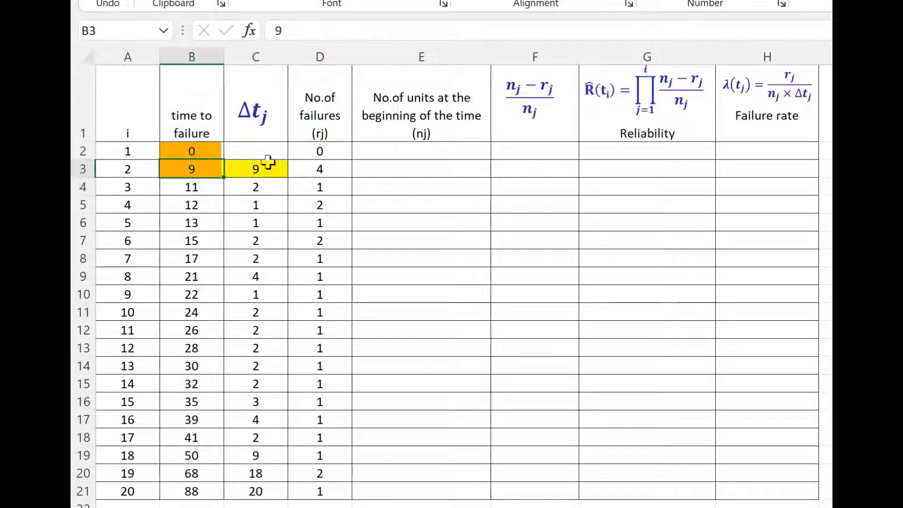
pyautogui.moveTo(261, 167); pyautogui.dragTo(257, 489)
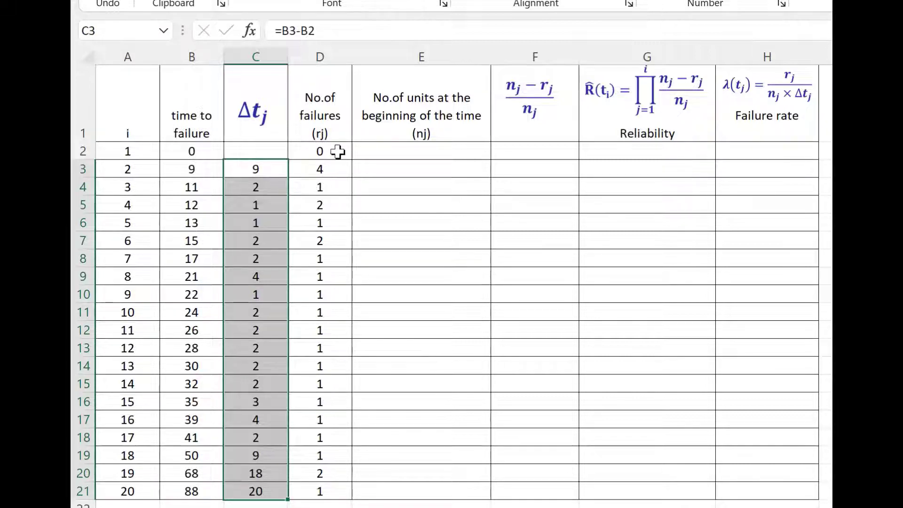
pyautogui.moveTo(337, 151); pyautogui.dragTo(326, 489)
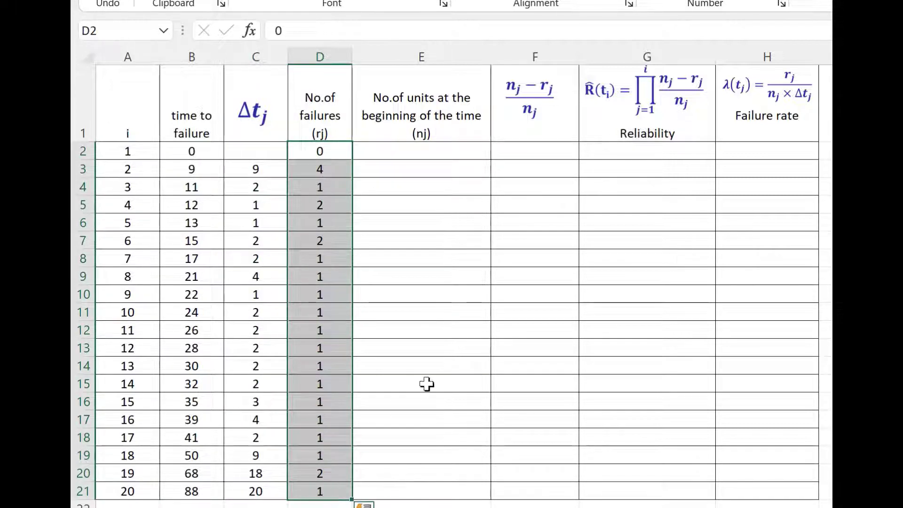
pyautogui.click(498, 209)
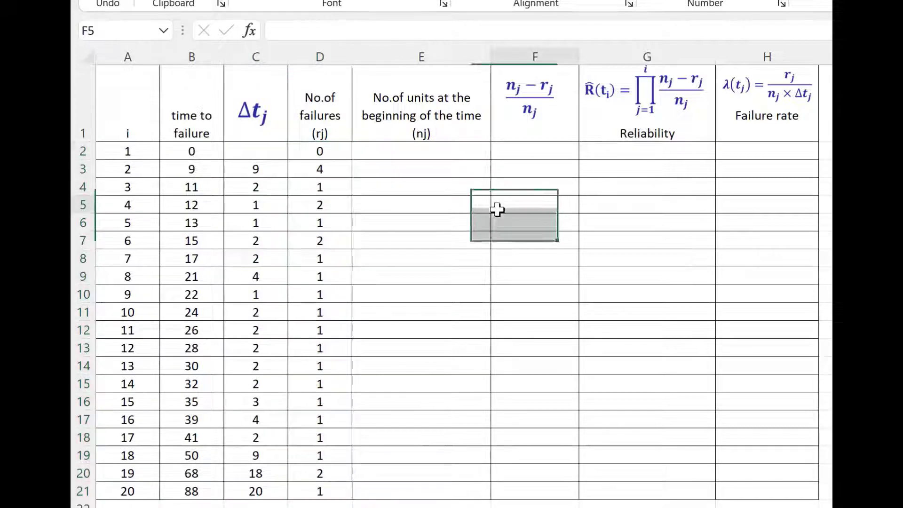
# Step: Enter 25 as the number of units at the beginning of the time in cells E2 and E3
pyautogui.click(461, 151)
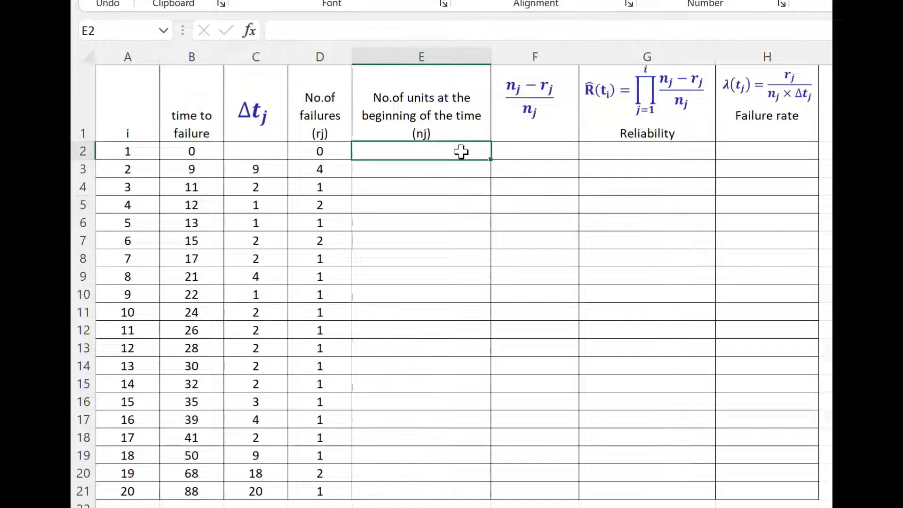
pyautogui.write('25')
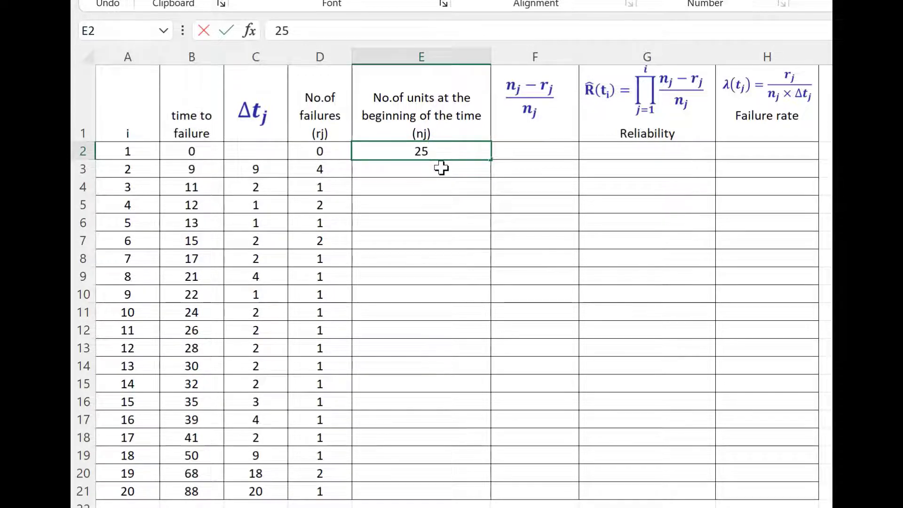
pyautogui.press('Return')
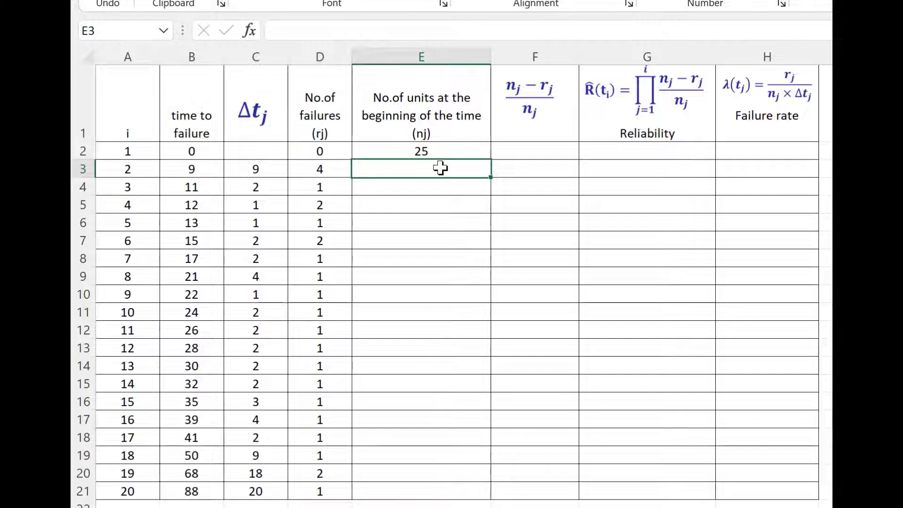
pyautogui.write('25')
pyautogui.press('Return')
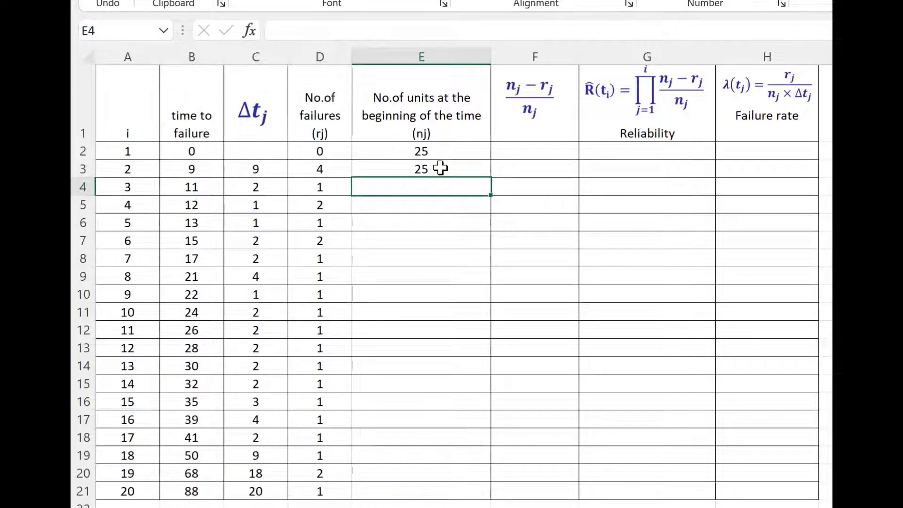
# Step: Enter the formula =E3-D3 in cell E4 and fill it down through E21
pyautogui.write('=')
pyautogui.click(440, 168)
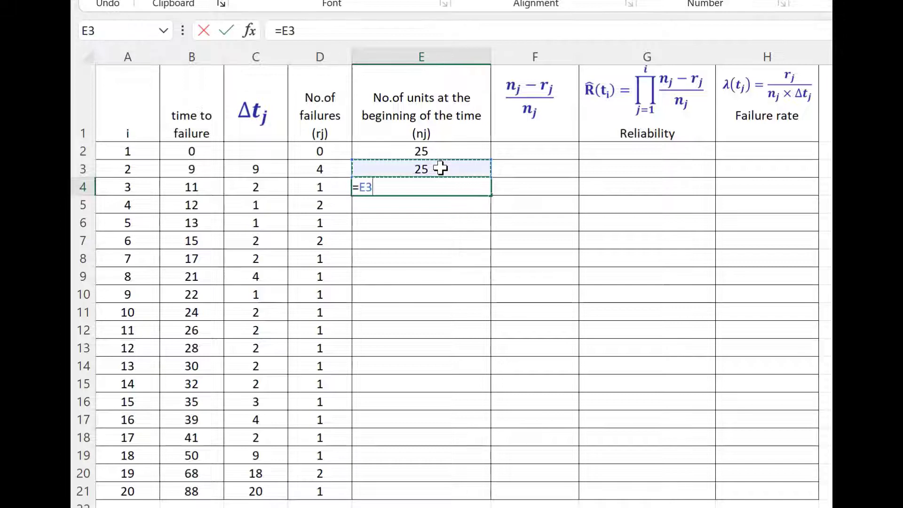
pyautogui.write('-')
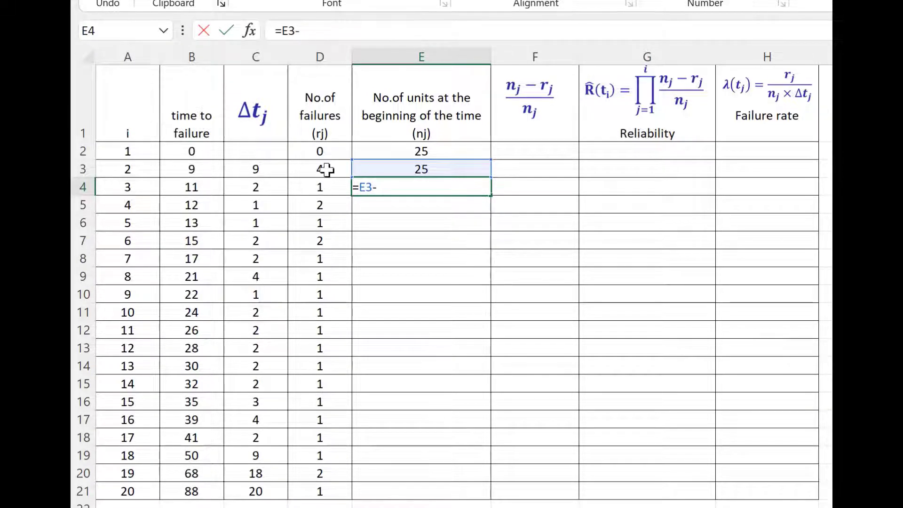
pyautogui.click(326, 169)
pyautogui.press('Return')
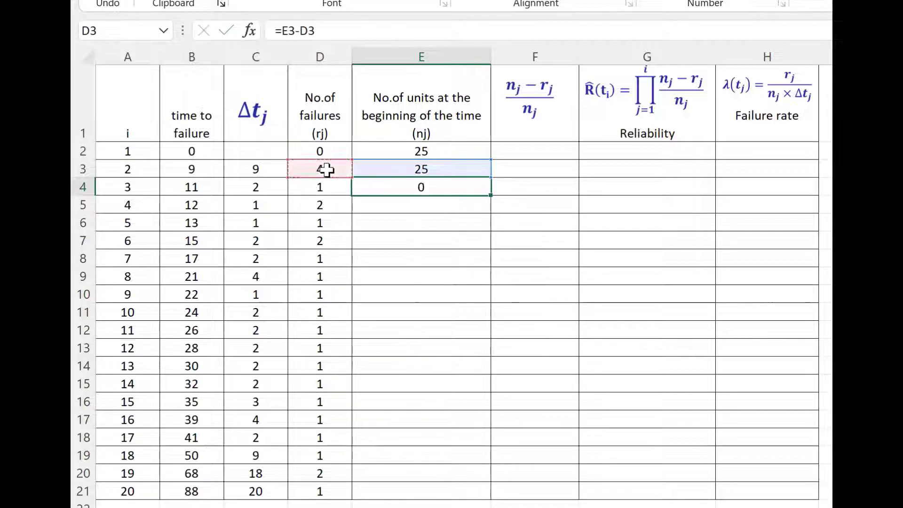
pyautogui.click(439, 188)
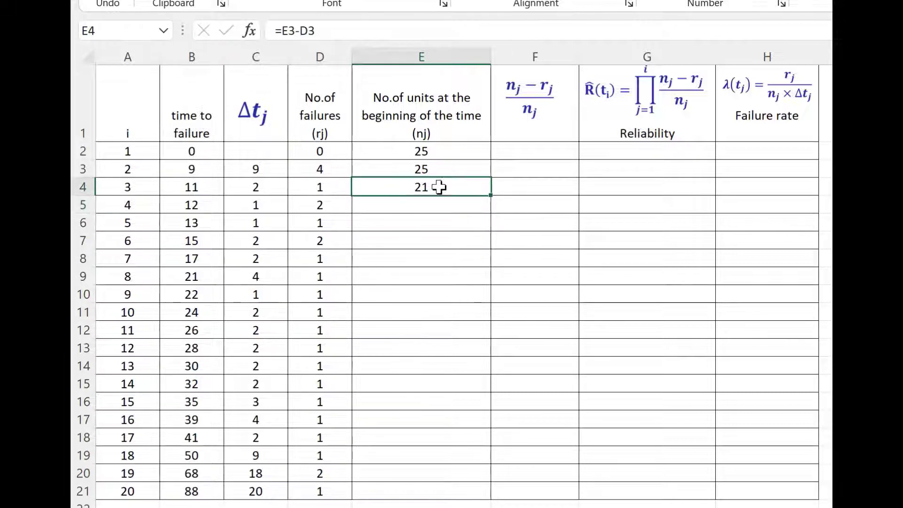
pyautogui.moveTo(488, 195); pyautogui.dragTo(489, 498)
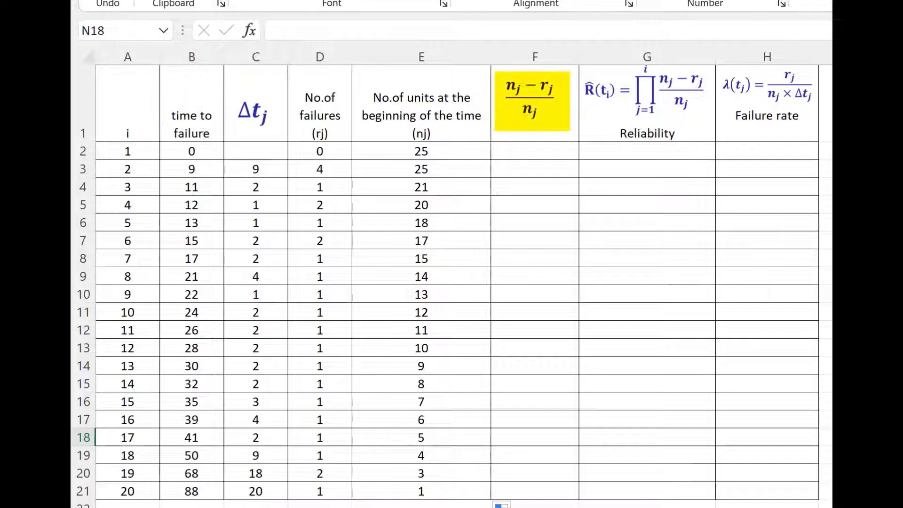
# Step: Enter the formula =(E2-D2)/E2 in cell F2 for the (nj − rj)/nj ratio
pyautogui.click(532, 101)
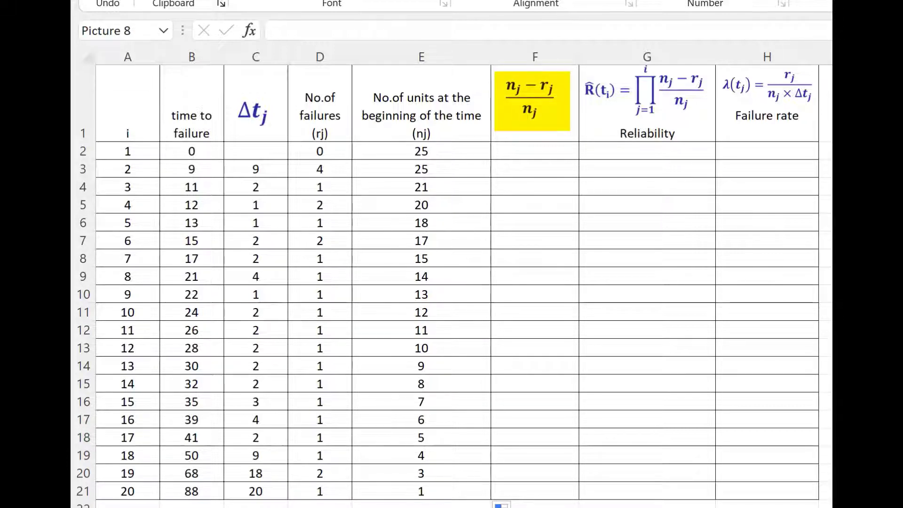
pyautogui.click(552, 153)
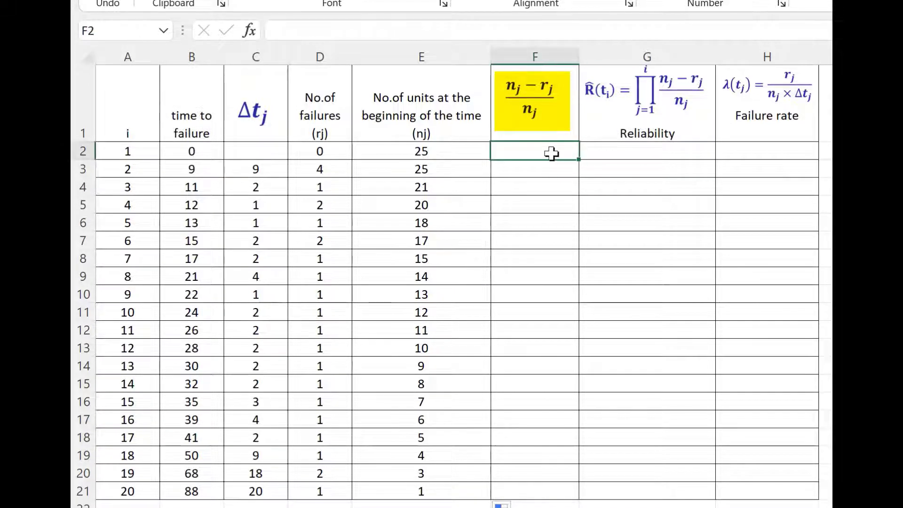
pyautogui.write('=')
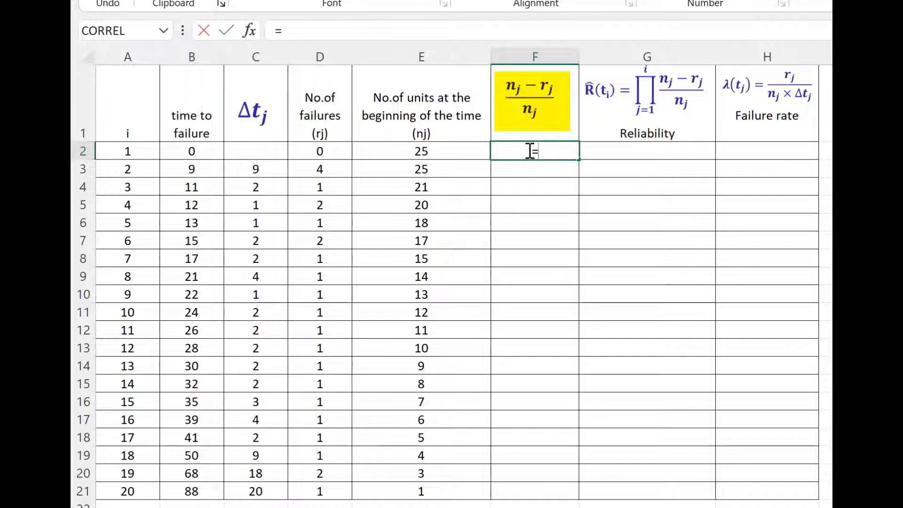
pyautogui.click(452, 151)
pyautogui.write('-')
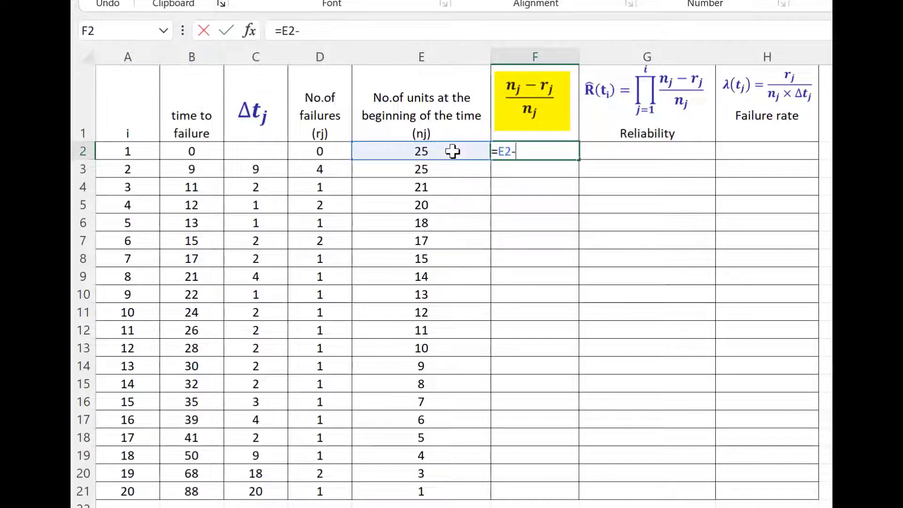
pyautogui.click(329, 151)
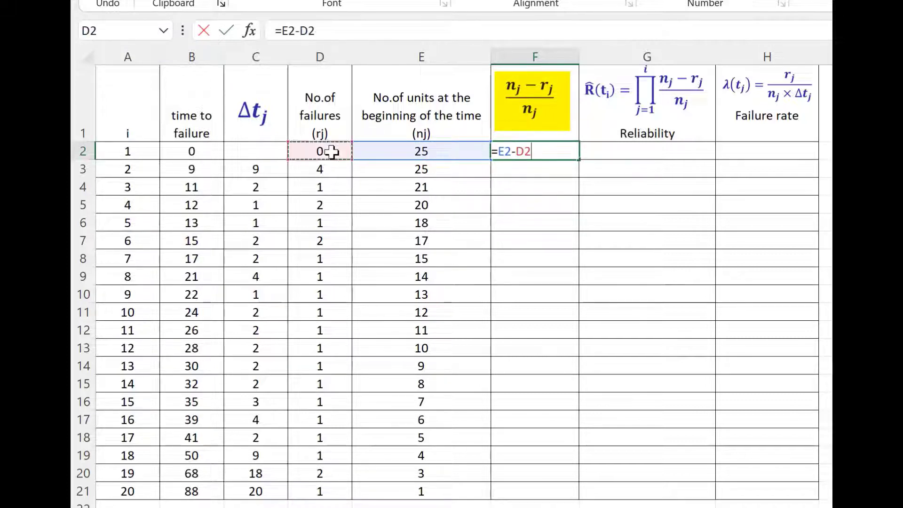
pyautogui.write('/')
pyautogui.click(426, 149)
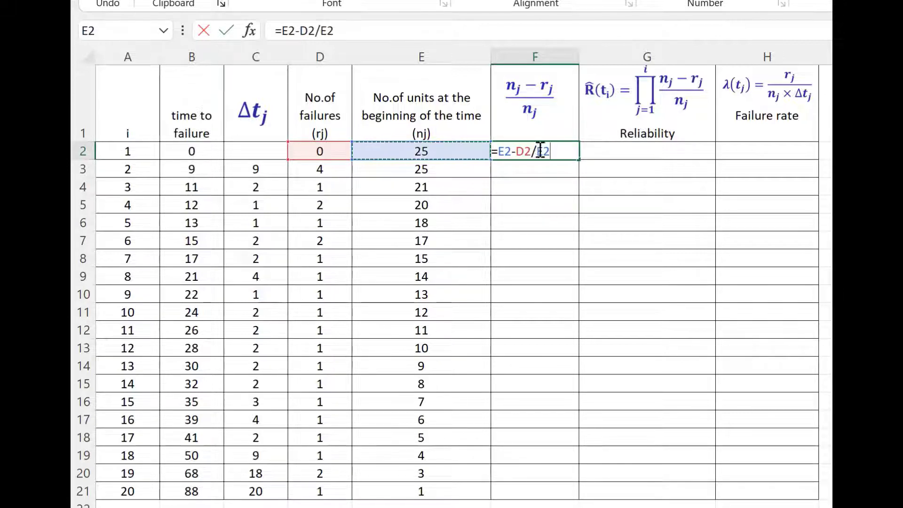
pyautogui.click(501, 148)
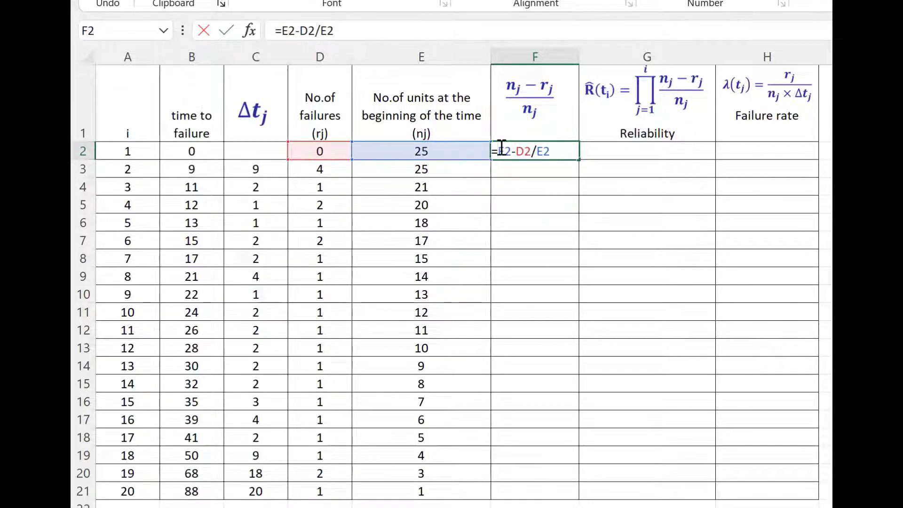
pyautogui.write('(')
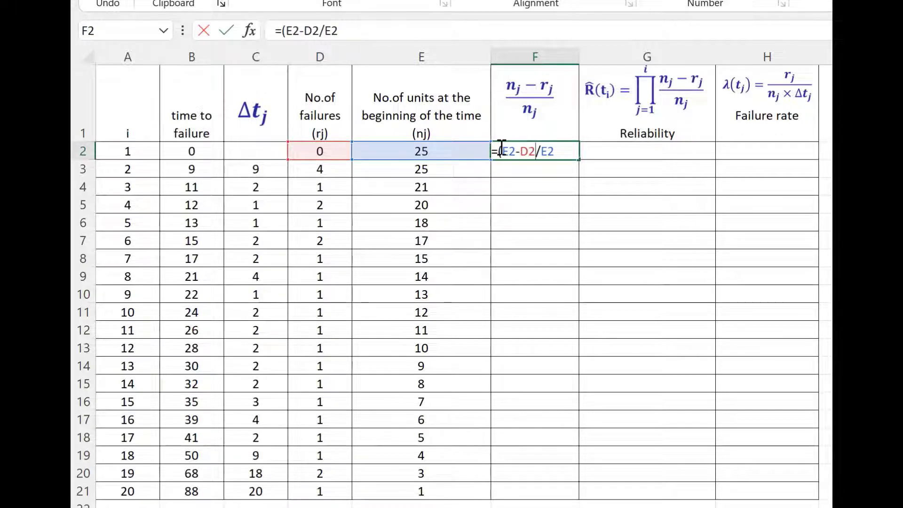
pyautogui.write(')')
pyautogui.press('Return')
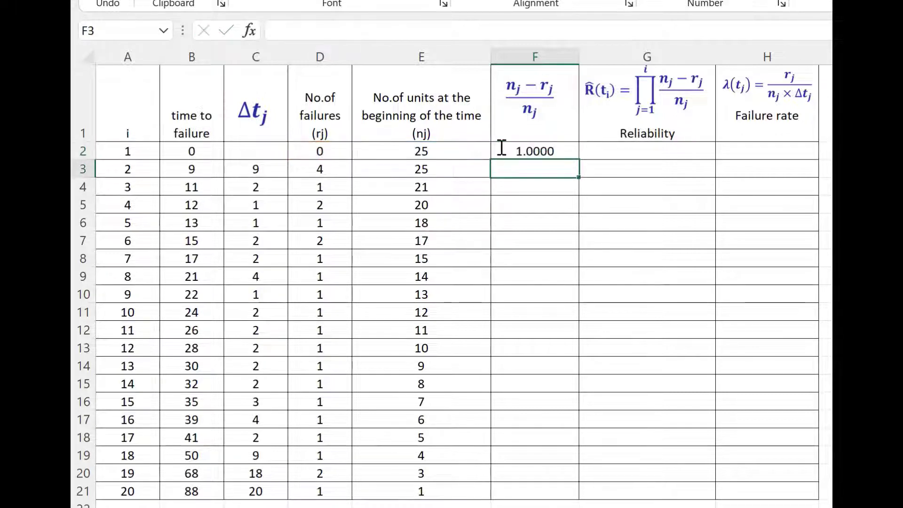
pyautogui.click(565, 151)
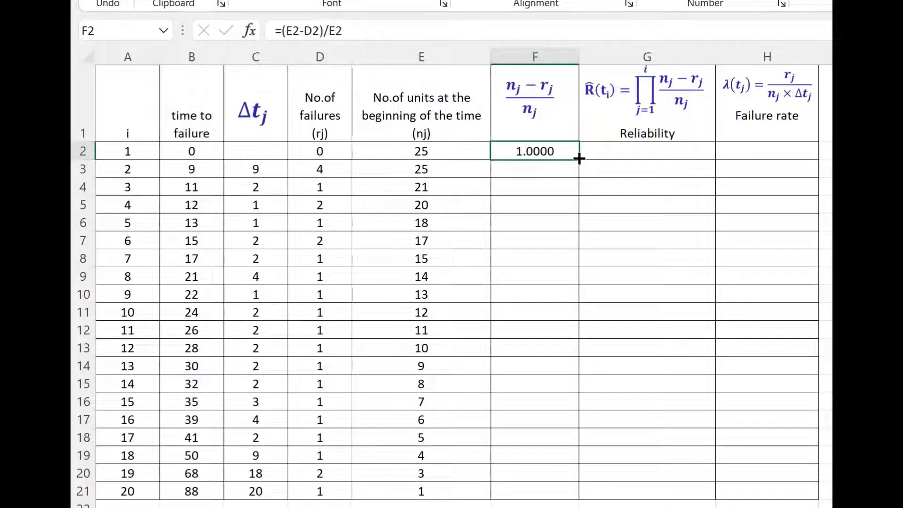
# Step: Enter the formula =(E3-D3)/E3 in cell F3 and fill it down through F21
pyautogui.click(556, 168)
pyautogui.write('=')
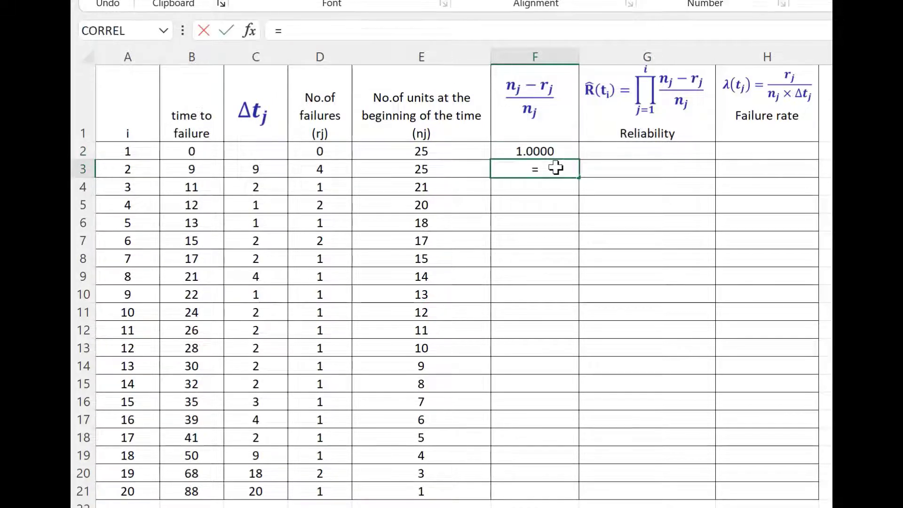
pyautogui.write('(')
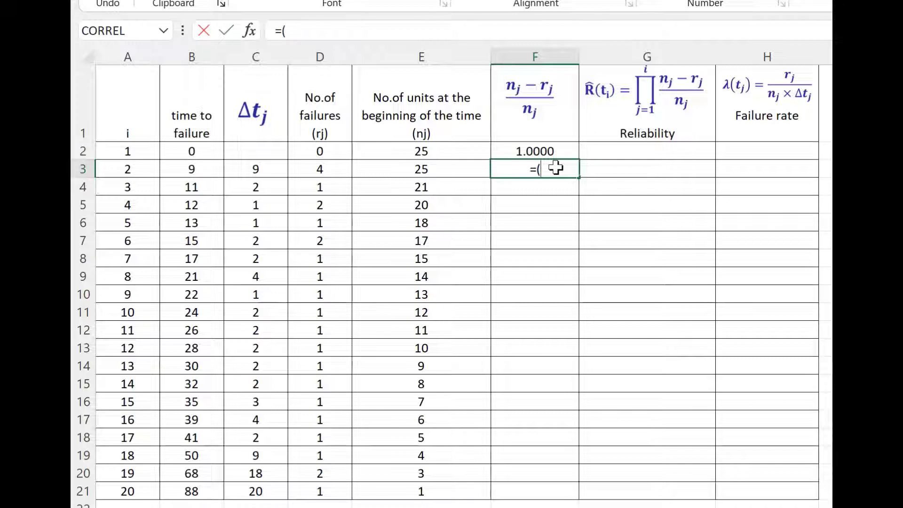
pyautogui.click(442, 168)
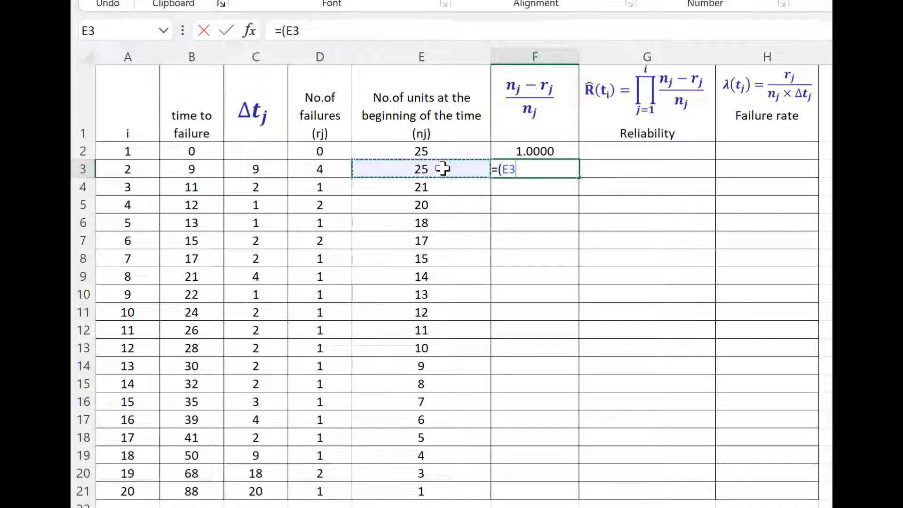
pyautogui.write('-')
pyautogui.click(333, 170)
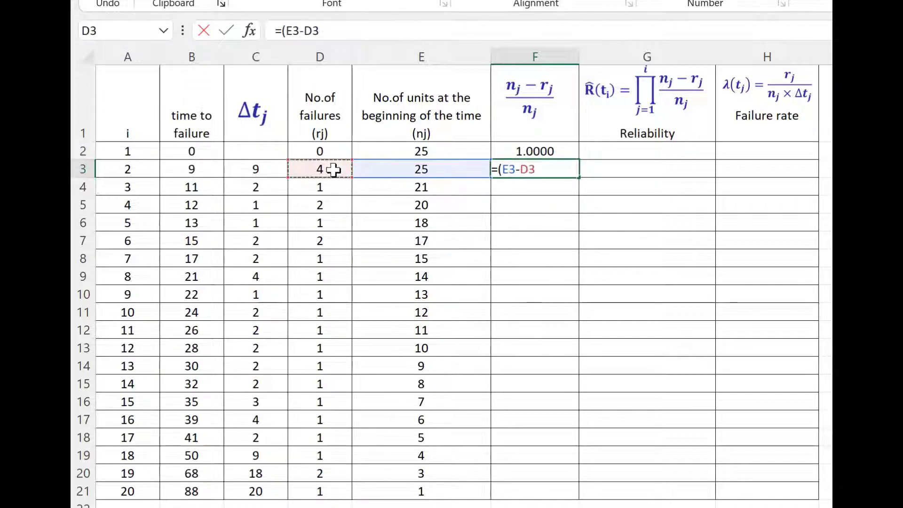
pyautogui.write(')/')
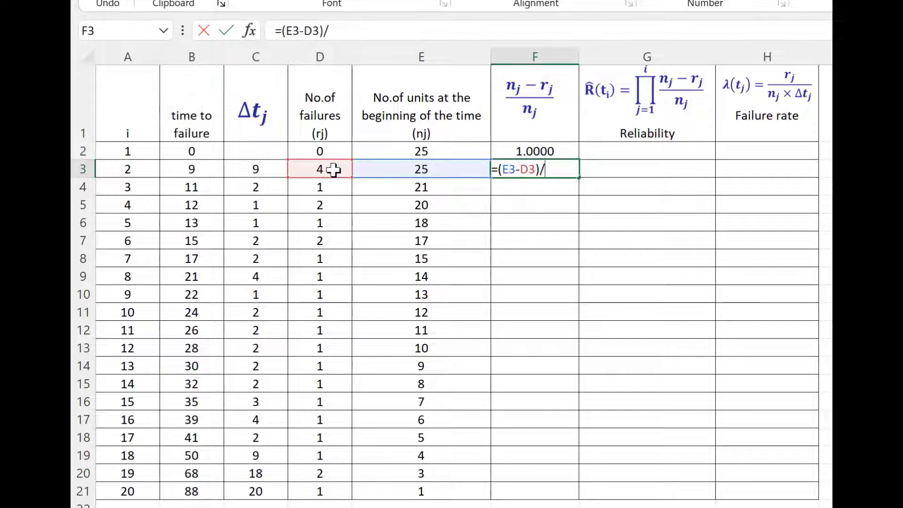
pyautogui.click(412, 170)
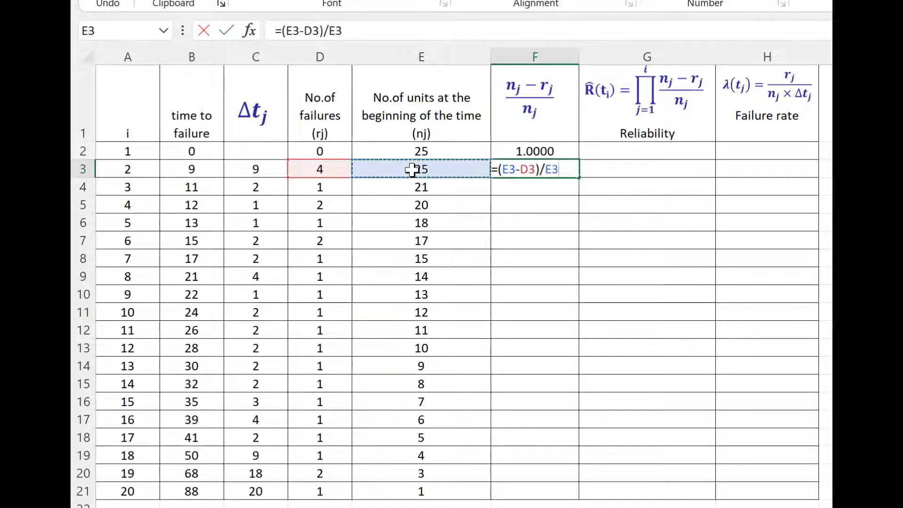
pyautogui.press('Return')
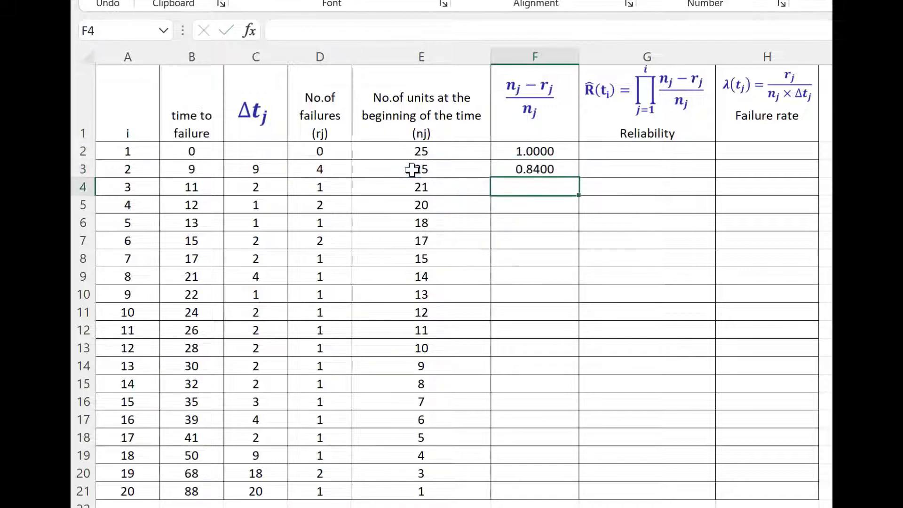
pyautogui.click(522, 170)
pyautogui.doubleClick(578, 179)
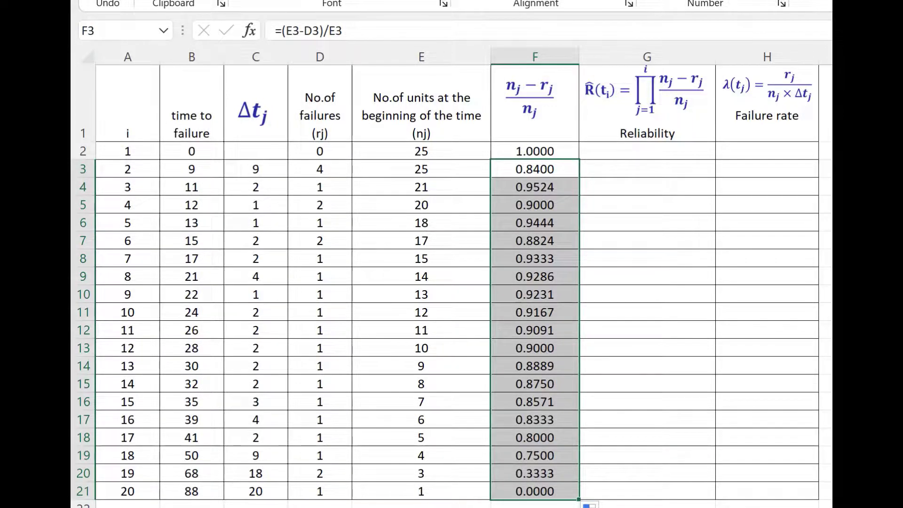
# Step: Enter the formula =F2 in cell G2 as the first Reliability value
pyautogui.click(647, 507)
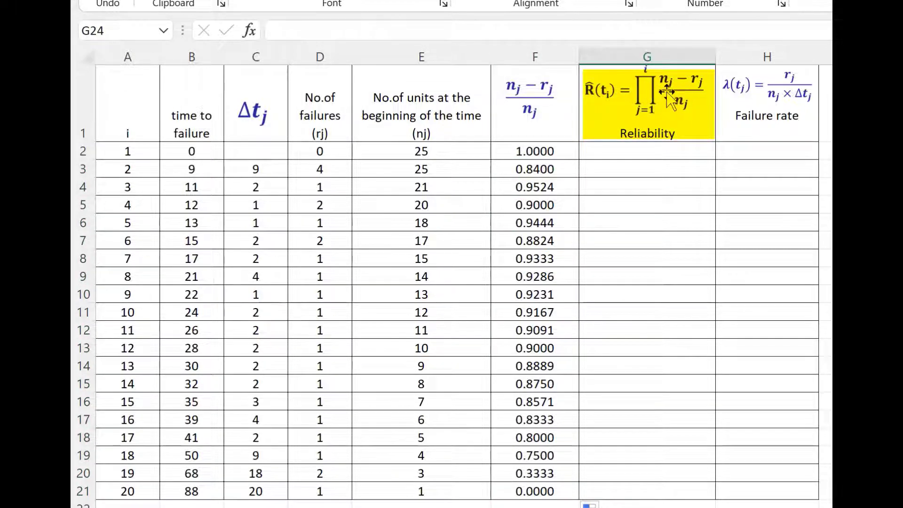
pyautogui.click(674, 155)
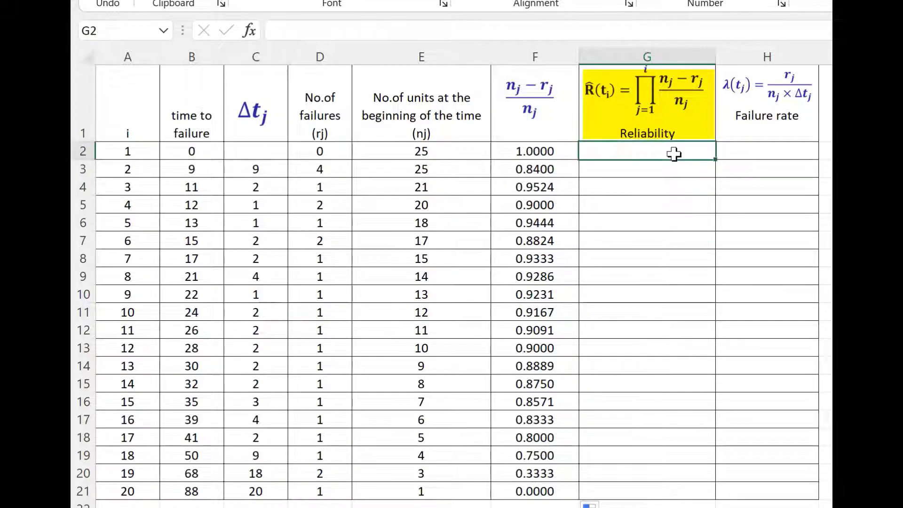
pyautogui.write('=')
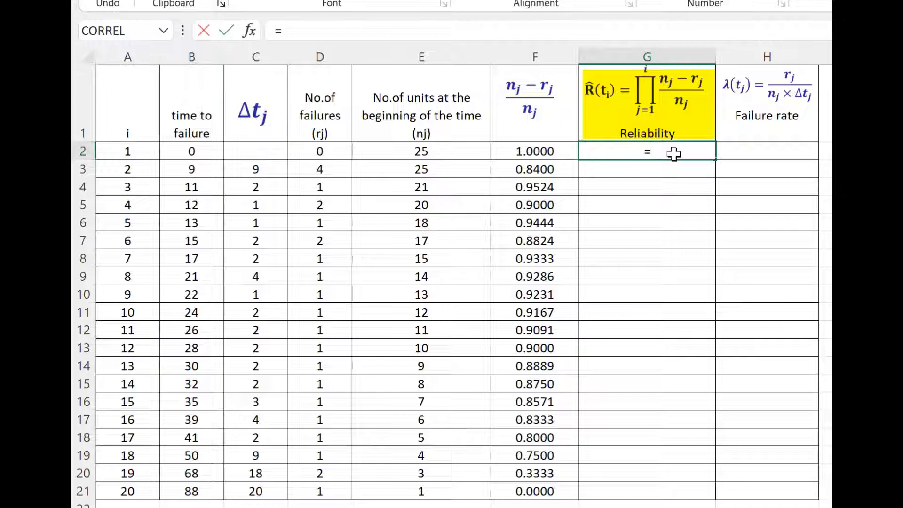
pyautogui.press('Left')
pyautogui.press('Return')
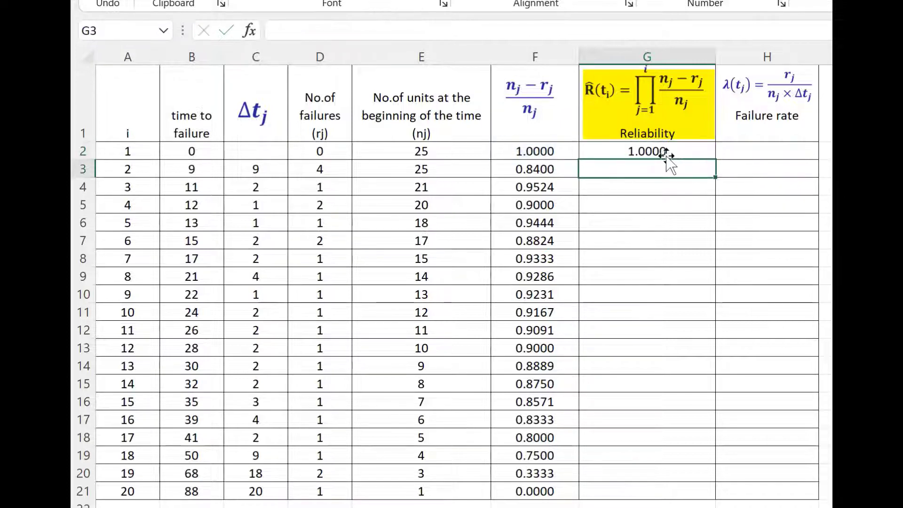
# Step: Enter the formula =G2*F3 in cell G3 of the Reliability column
pyautogui.write('=')
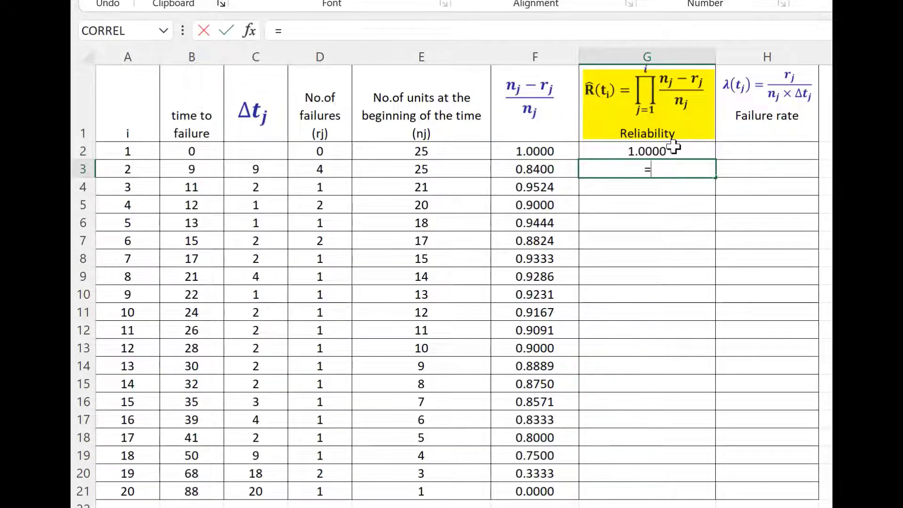
pyautogui.click(670, 149)
pyautogui.write('*')
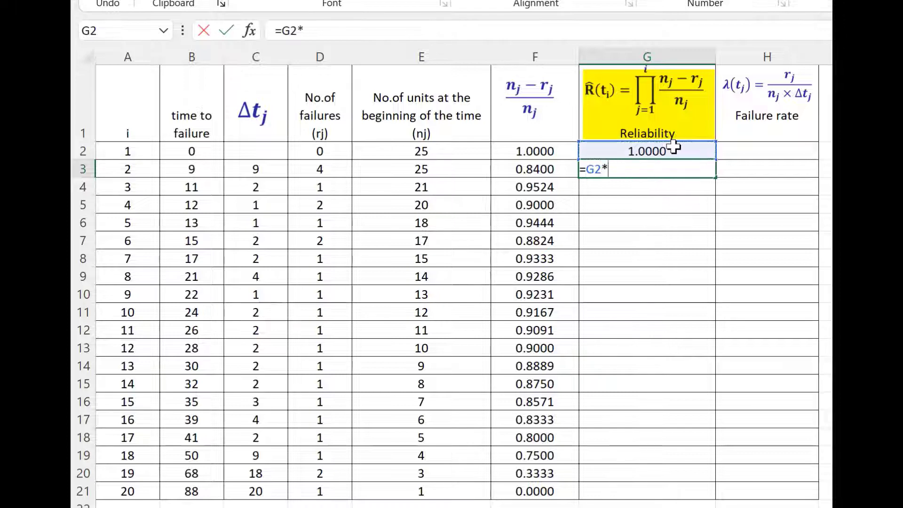
pyautogui.click(546, 171)
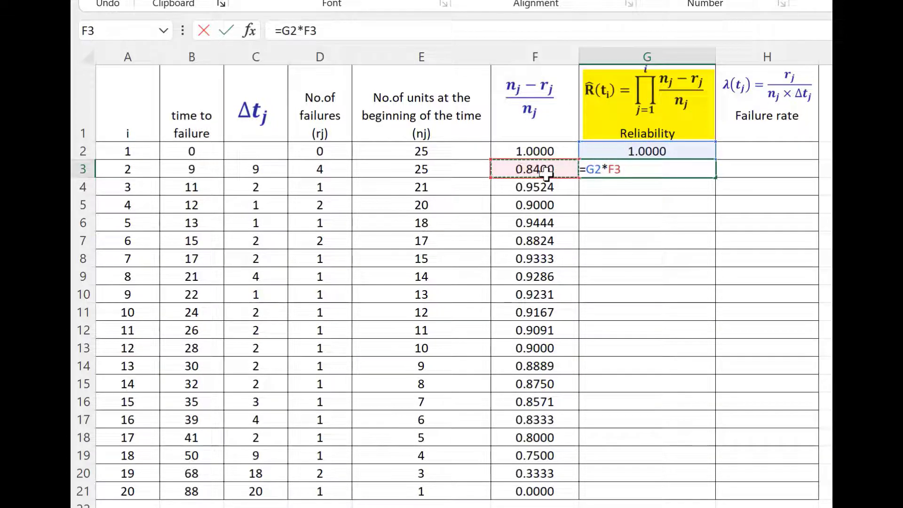
pyautogui.press('Return')
pyautogui.click(687, 173)
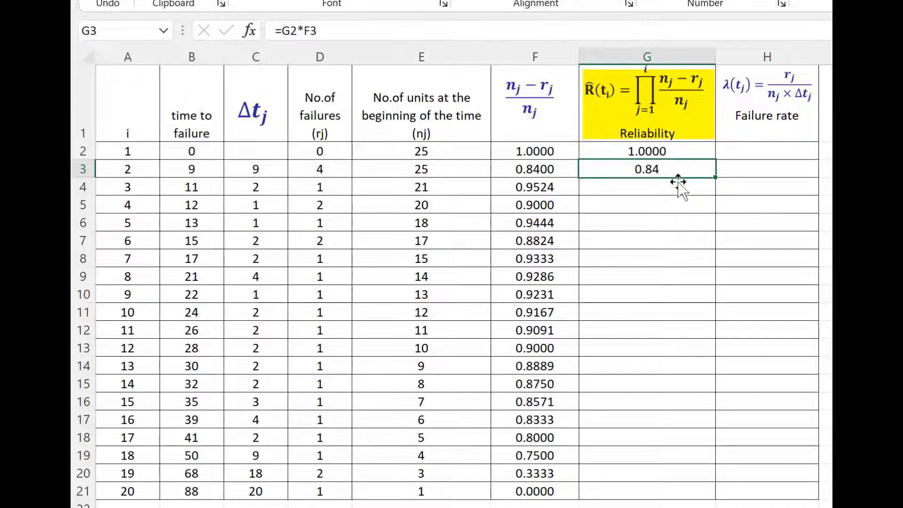
# Step: Enter the formula =G3*F4 in cell G4 and fill it down the Reliability column through G21
pyautogui.click(679, 185)
pyautogui.doubleClick(679, 185)
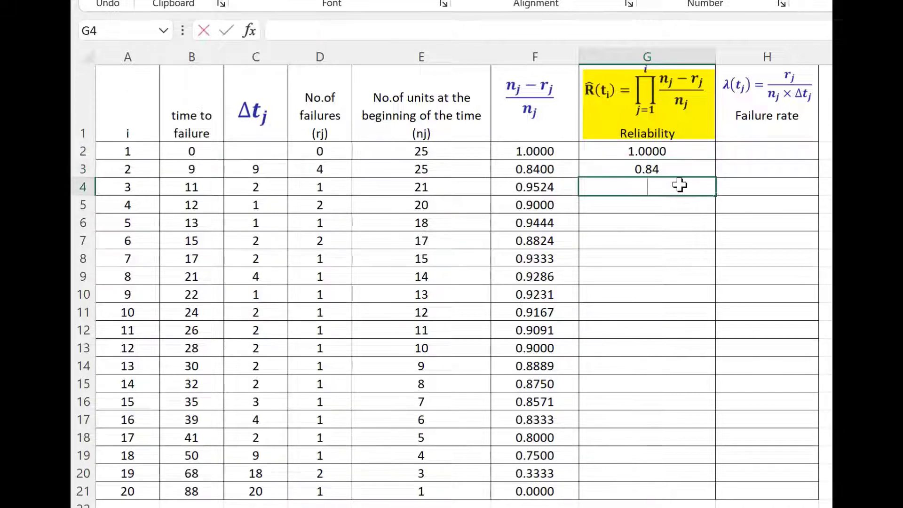
pyautogui.write('=')
pyautogui.click(682, 167)
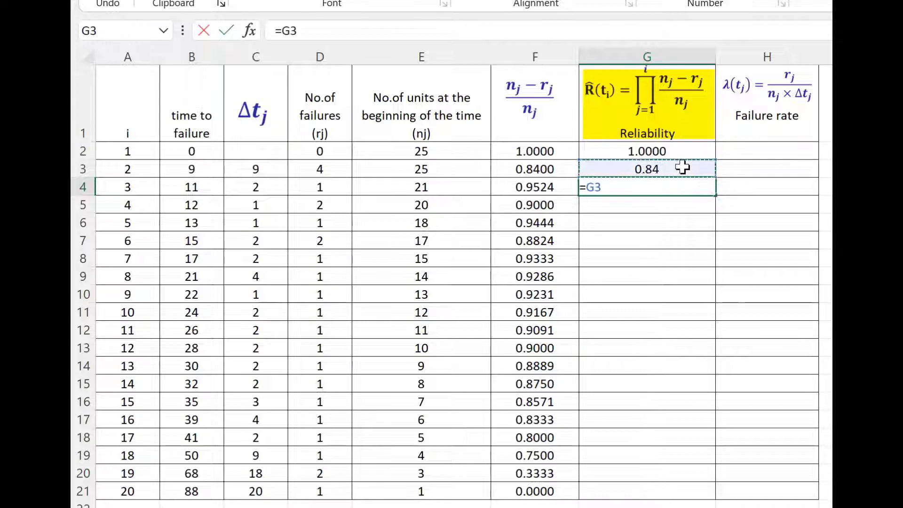
pyautogui.write('*')
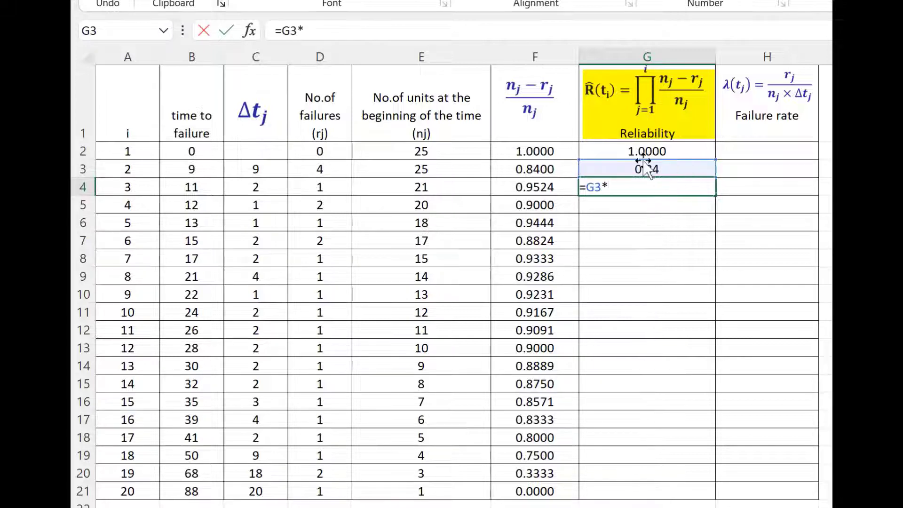
pyautogui.click(563, 187)
pyautogui.press('Return')
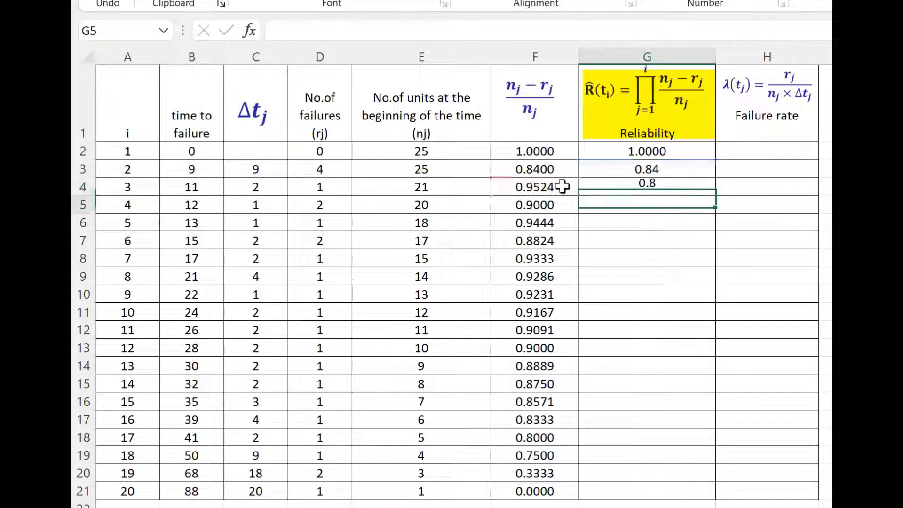
pyautogui.click(681, 183)
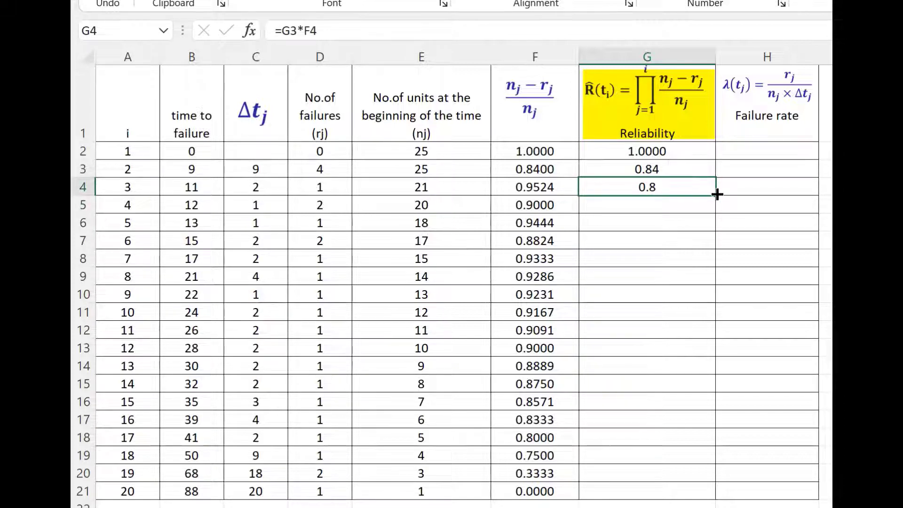
pyautogui.moveTo(716, 195); pyautogui.dragTo(709, 495)
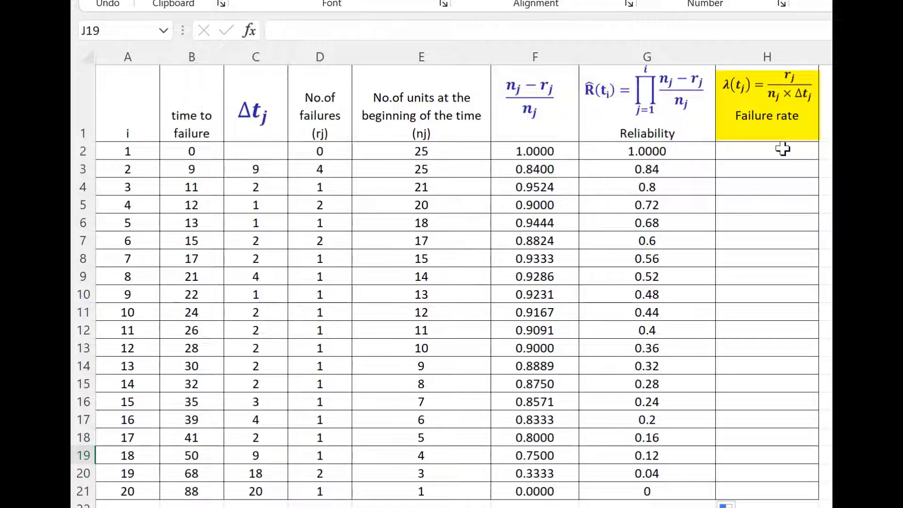
# Step: Enter the formula =D3/(E3*C3) in cell H3 and fill it down the Failure rate column through H21
pyautogui.press('Return')
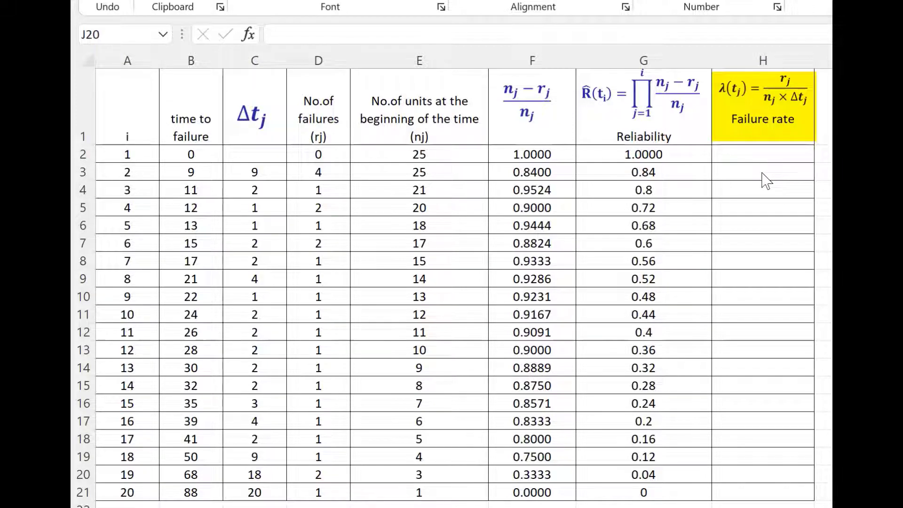
pyautogui.click(762, 172)
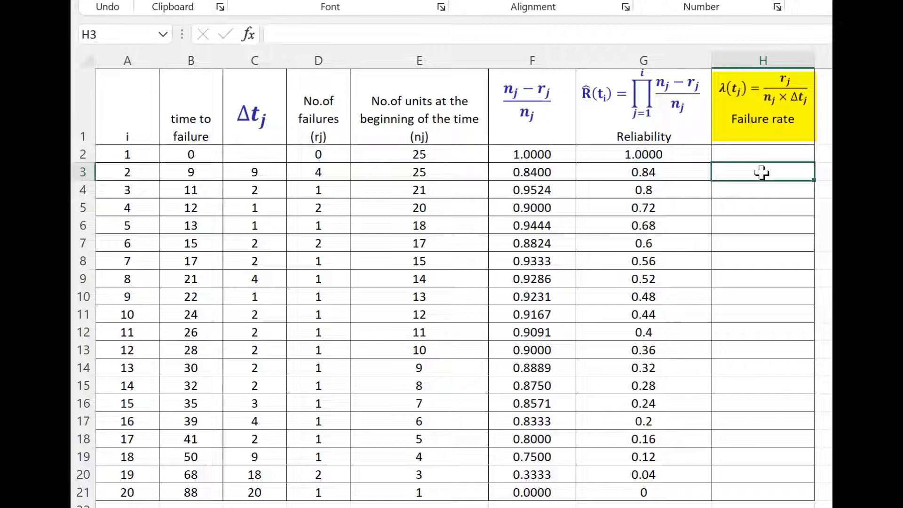
pyautogui.write('=')
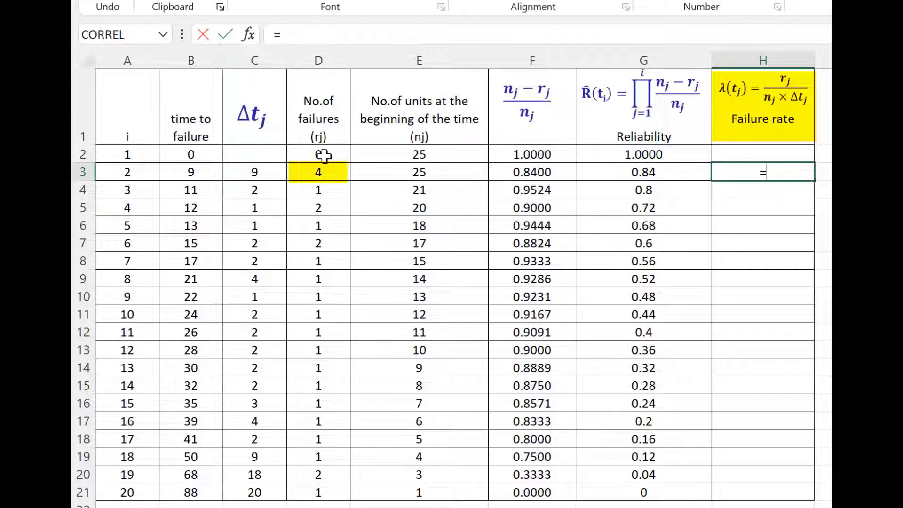
pyautogui.click(326, 170)
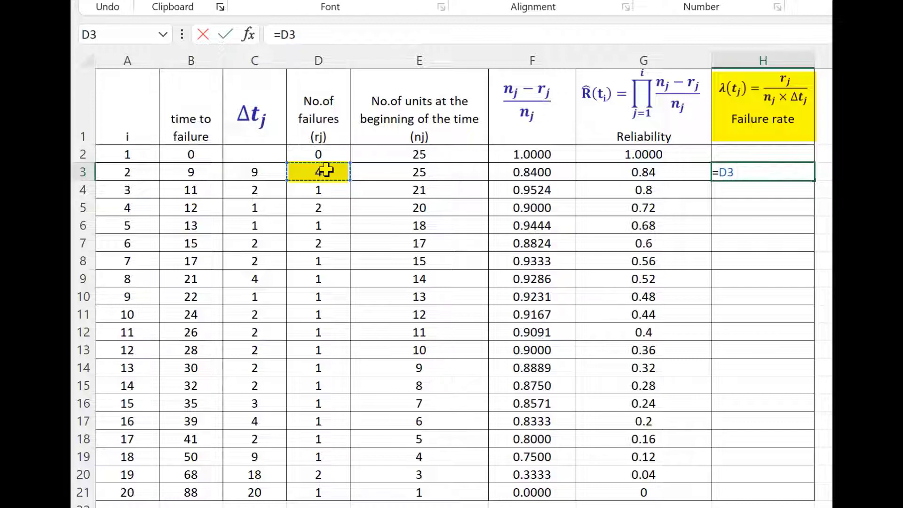
pyautogui.write('/(')
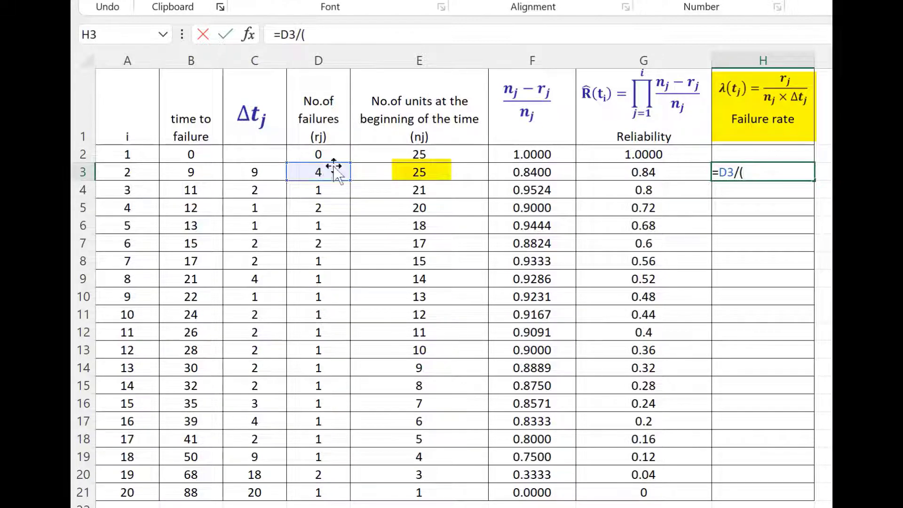
pyautogui.click(409, 172)
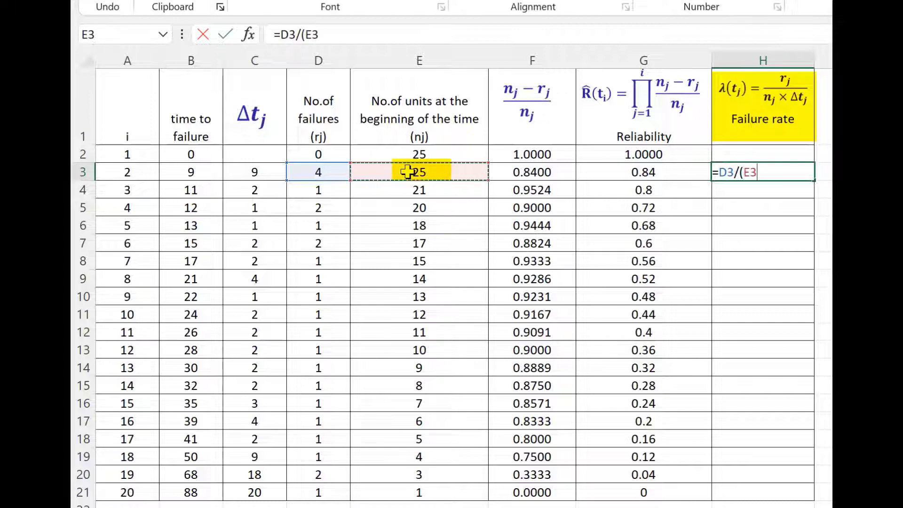
pyautogui.write('*')
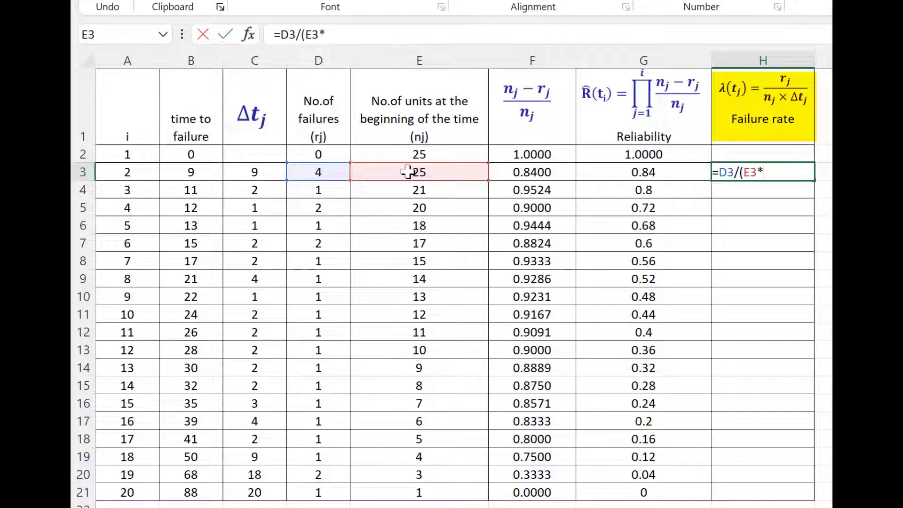
pyautogui.click(262, 170)
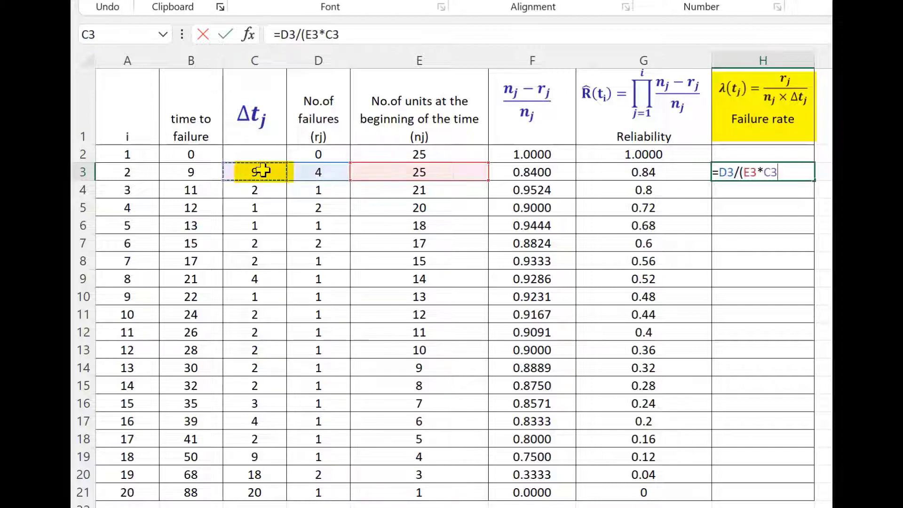
pyautogui.write(')')
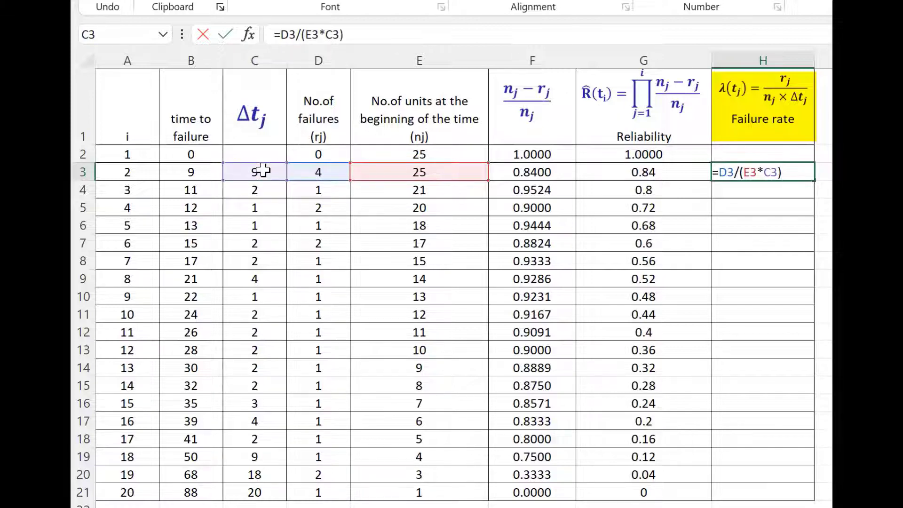
pyautogui.press('Return')
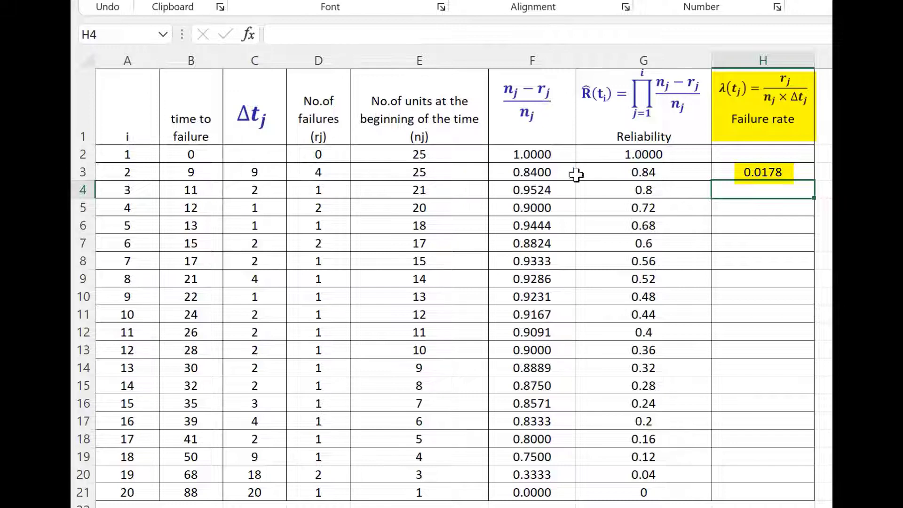
pyautogui.click(804, 172)
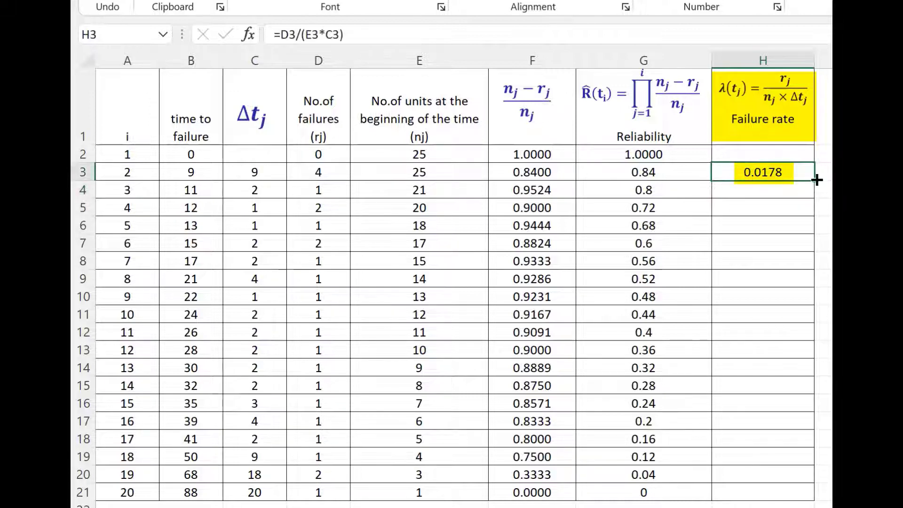
pyautogui.moveTo(813, 181); pyautogui.dragTo(795, 494)
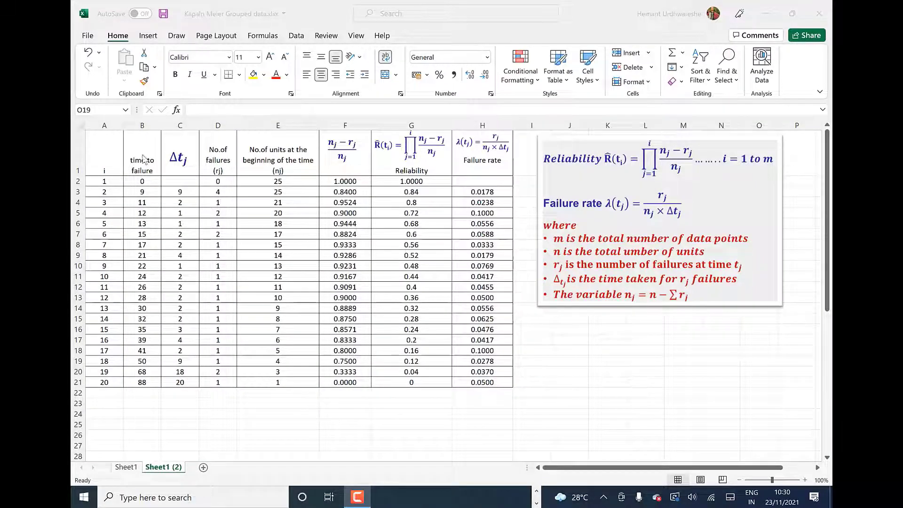
# Step: Insert the recommended scatter chart of Reliability against time to failure, using B1:B21 and G1:G21
pyautogui.moveTo(142, 159); pyautogui.dragTo(136, 381)
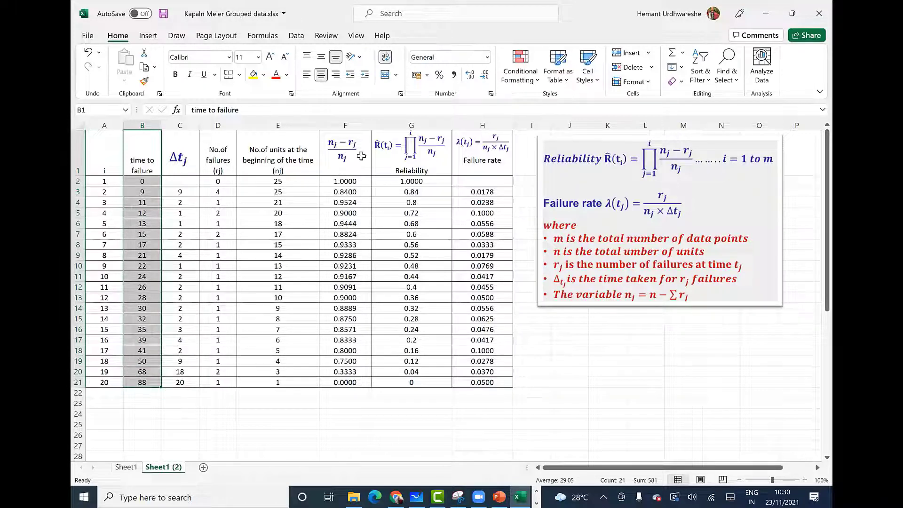
pyautogui.moveTo(440, 167); pyautogui.dragTo(427, 383)
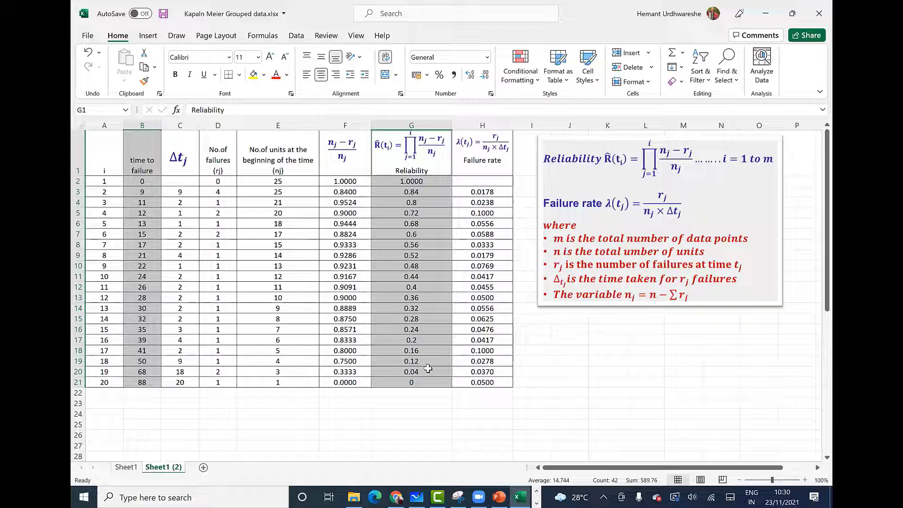
pyautogui.click(154, 38)
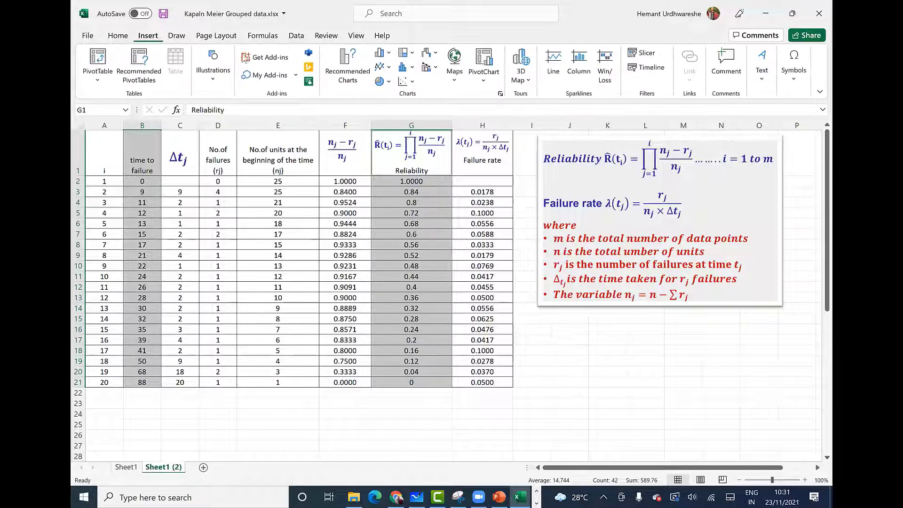
pyautogui.click(352, 76)
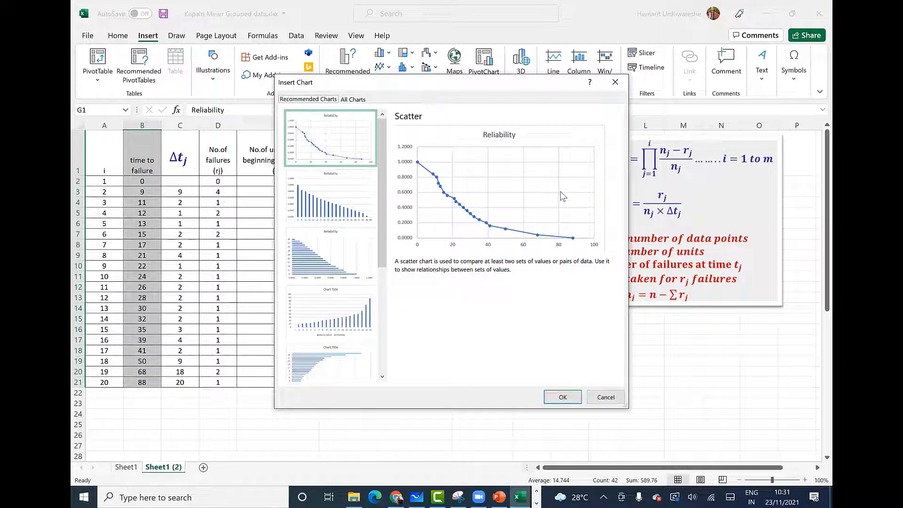
pyautogui.click(563, 397)
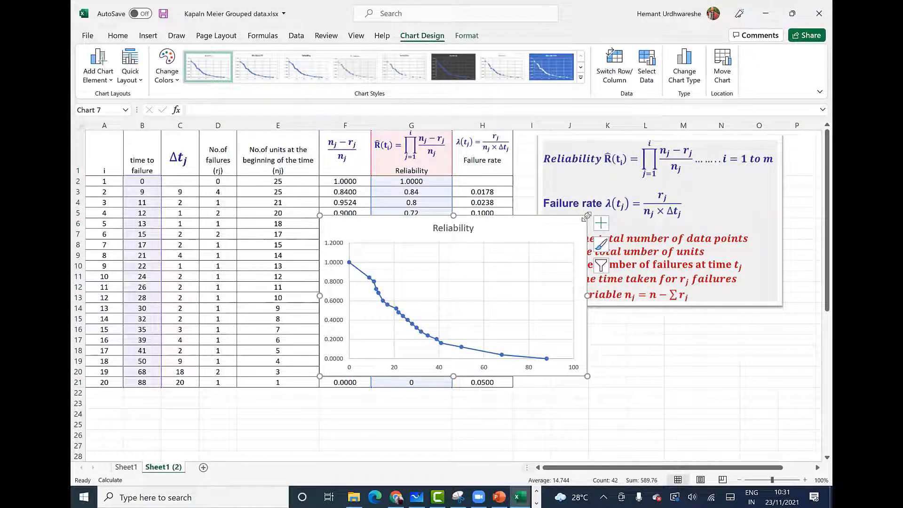
# Step: Enlarge the Reliability chart and move it beside the table, clear of the Reliability column
pyautogui.moveTo(584, 217); pyautogui.dragTo(595, 210)
pyautogui.click(619, 333)
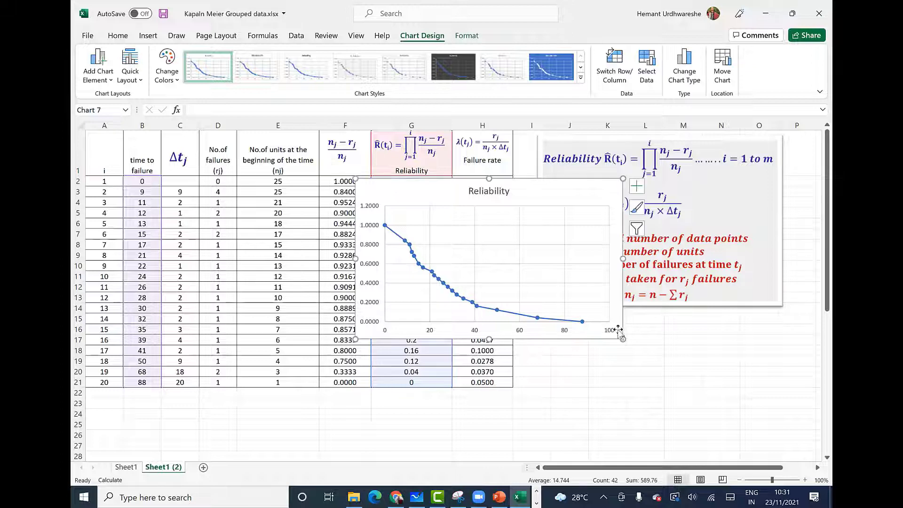
pyautogui.moveTo(624, 343); pyautogui.dragTo(698, 403)
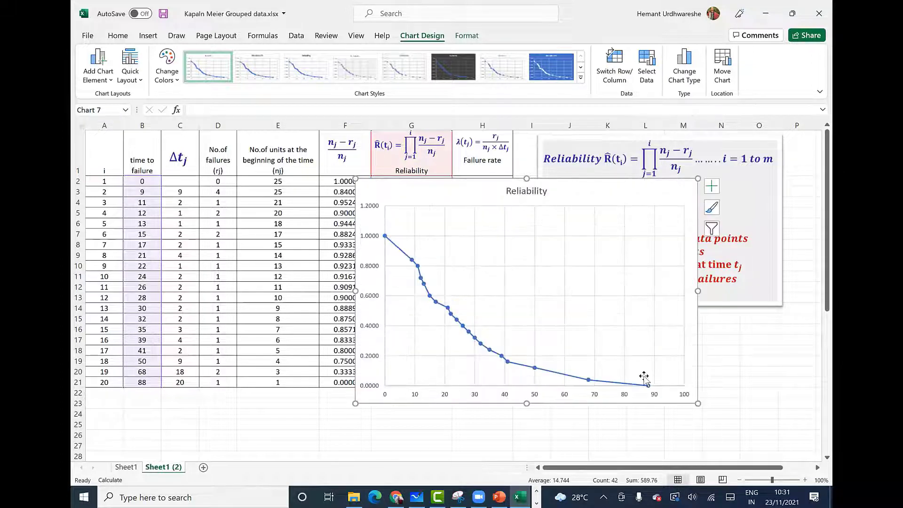
pyautogui.moveTo(659, 195); pyautogui.dragTo(762, 254)
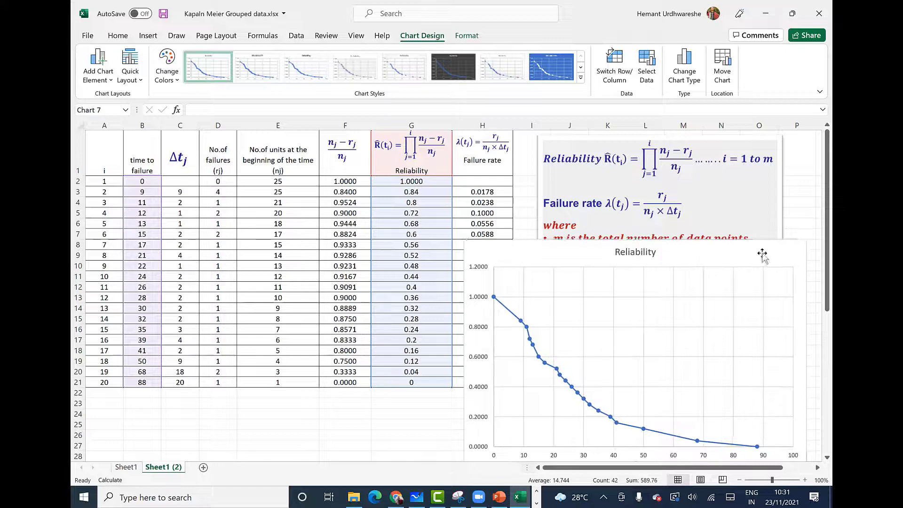
# Step: Insert the recommended scatter chart of Failure rate against time to failure from B1:B21 and H1:H21, and arrange it beside the Reliability chart
pyautogui.click(482, 182)
pyautogui.moveTo(142, 163); pyautogui.dragTo(150, 382)
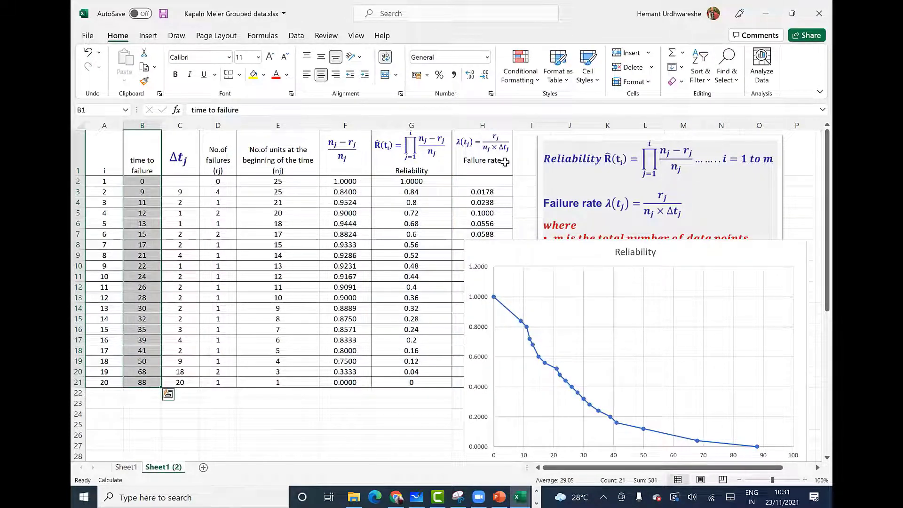
pyautogui.moveTo(504, 162); pyautogui.dragTo(501, 382)
pyautogui.click(148, 36)
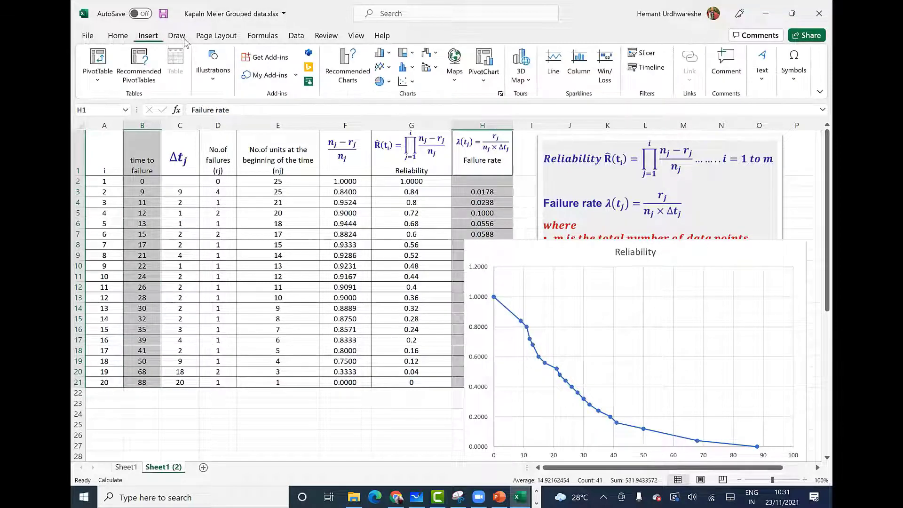
pyautogui.click(347, 61)
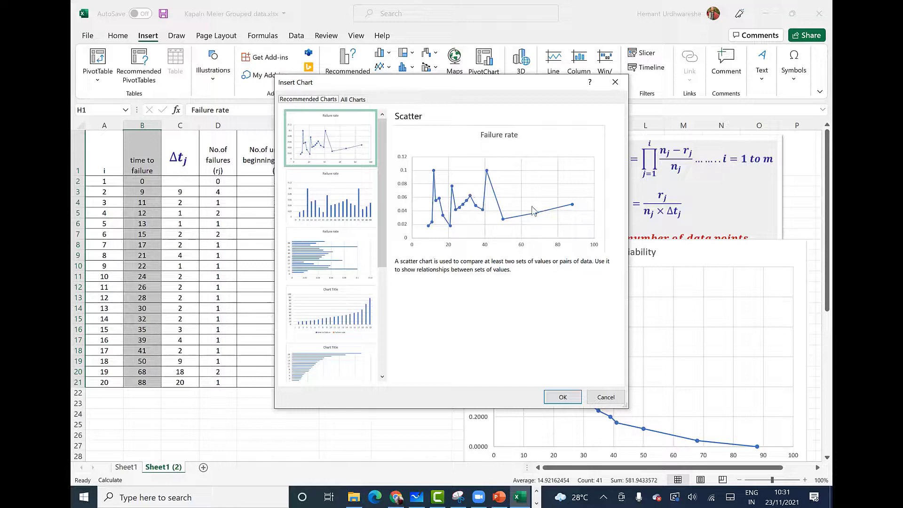
pyautogui.click(576, 402)
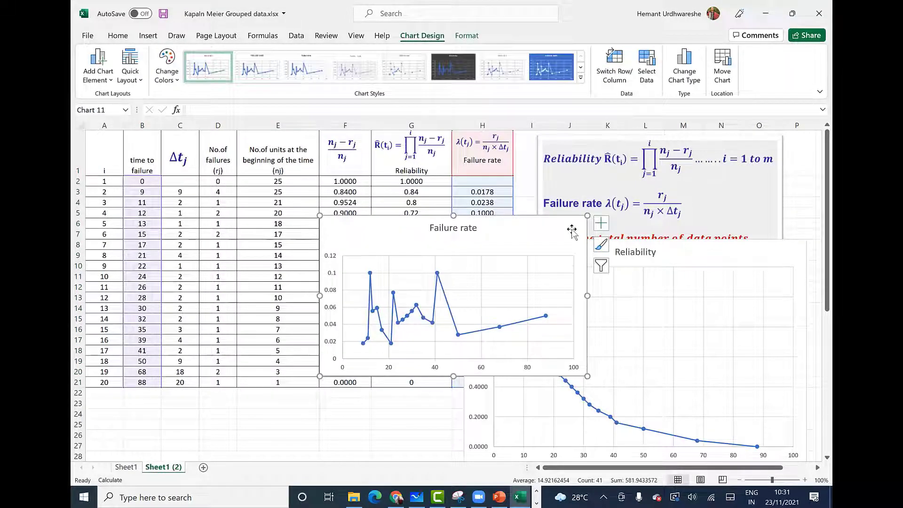
pyautogui.moveTo(564, 227); pyautogui.dragTo(376, 209)
pyautogui.moveTo(697, 244); pyautogui.dragTo(662, 203)
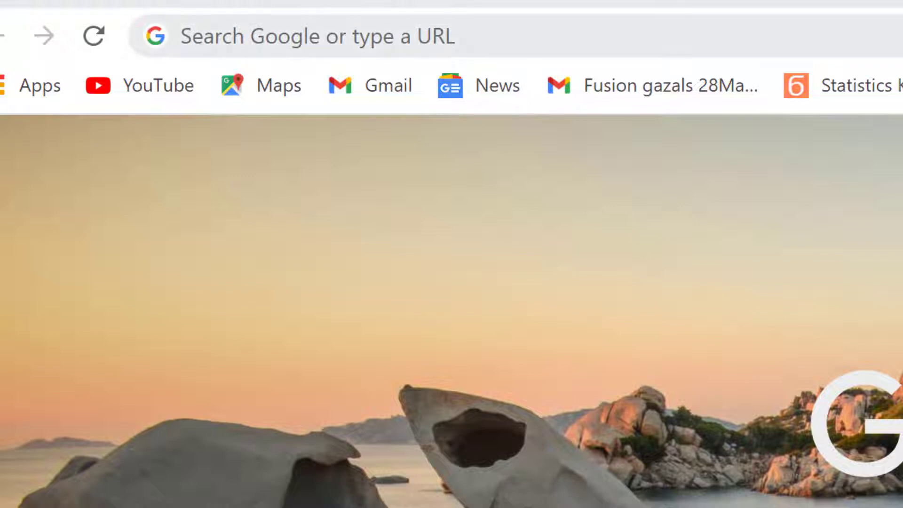
# Step: Switch to Chrome and search Google for "kaplan meier survival analysis"
pyautogui.click(198, 36)
pyautogui.write('googl')
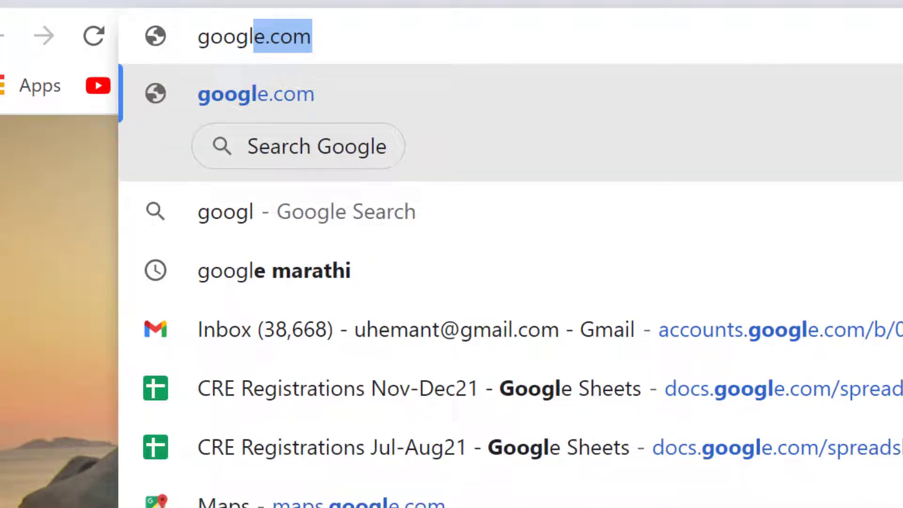
pyautogui.hotkey('ctrl', 'a')
pyautogui.write('kapl')
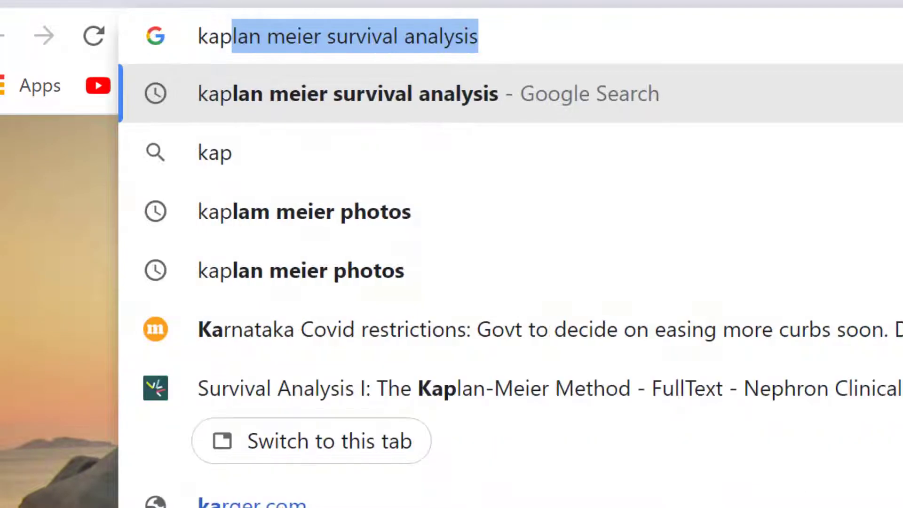
pyautogui.click(521, 95)
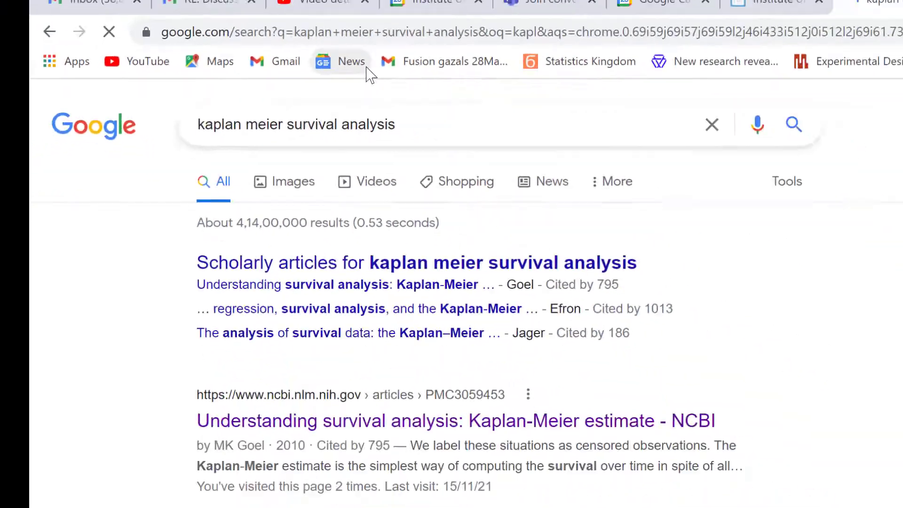
# Step: Look through the search results and open the karger.com article "Survival Analysis I: The Kaplan-Meier Method"
pyautogui.scroll(-2, 646, 234)
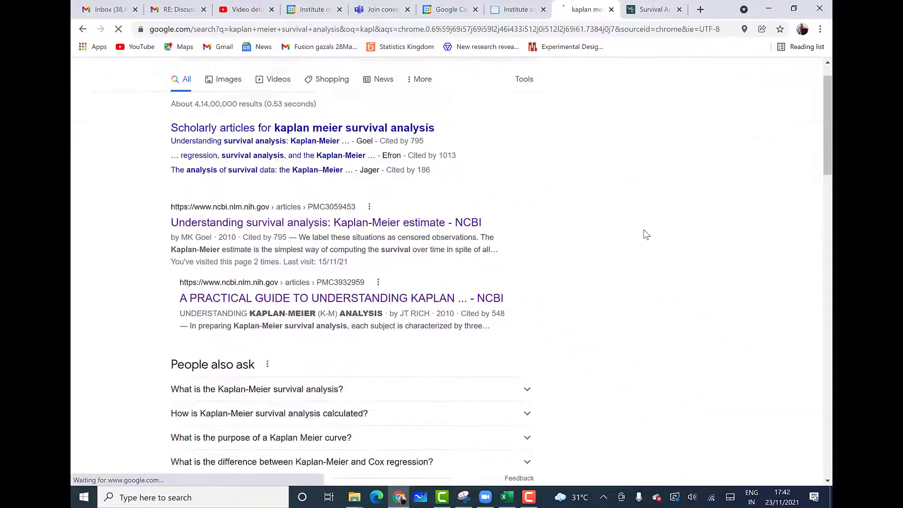
pyautogui.scroll(-5, 644, 233)
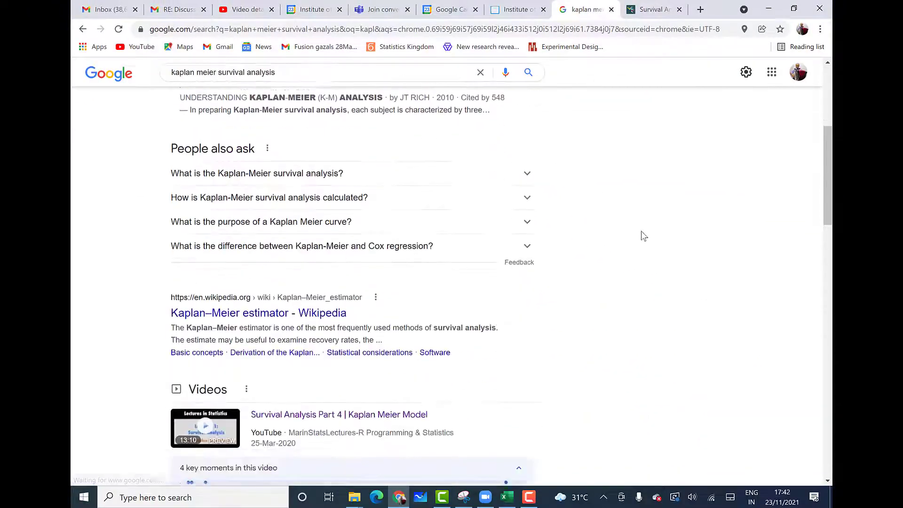
pyautogui.scroll(-2, 644, 235)
pyautogui.scroll(-7, 643, 233)
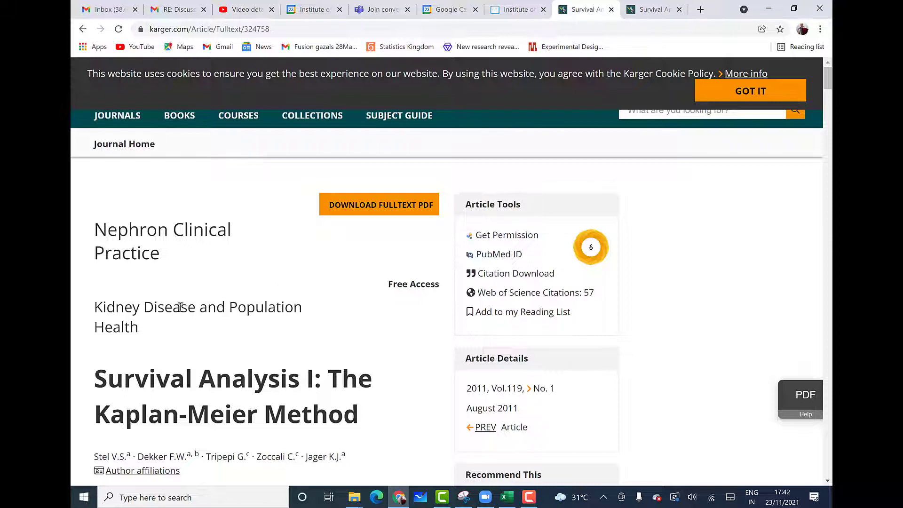
# Step: Highlight the article's "Kidney Disease and Population Health" heading and its title
pyautogui.moveTo(96, 305)
pyautogui.mouseDown()
pyautogui.moveTo(316, 309)
pyautogui.moveTo(318, 325)
pyautogui.mouseUp()
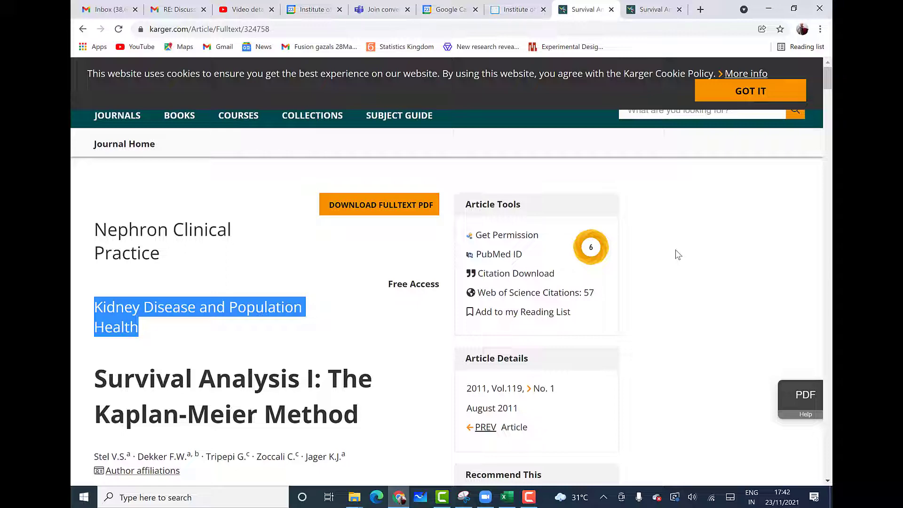
pyautogui.scroll(-4, 677, 255)
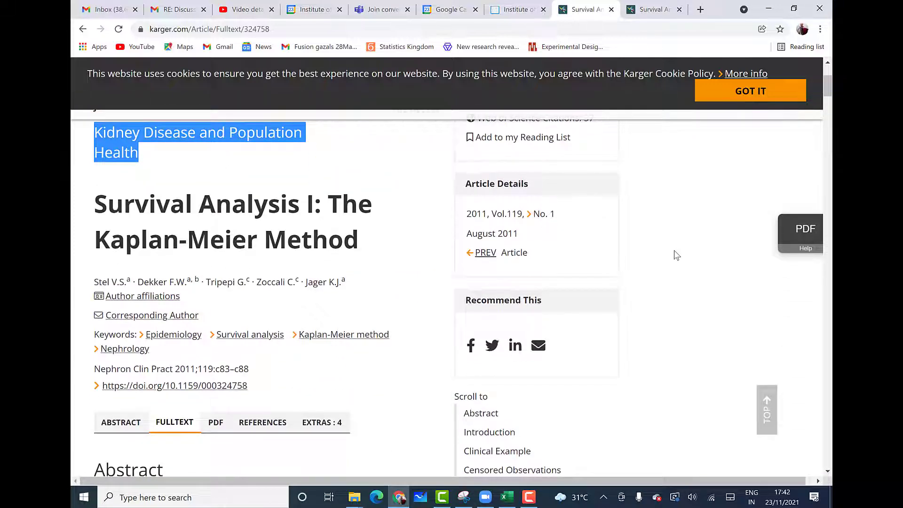
pyautogui.moveTo(95, 203)
pyautogui.mouseDown()
pyautogui.moveTo(376, 209)
pyautogui.moveTo(380, 242)
pyautogui.moveTo(405, 256)
pyautogui.mouseUp()
# Step: Find Table 2 in the article and highlight its caption "Cumulative survival table in 20 non-MM patients and 20 MM patients"
pyautogui.scroll(-9, 405, 256)
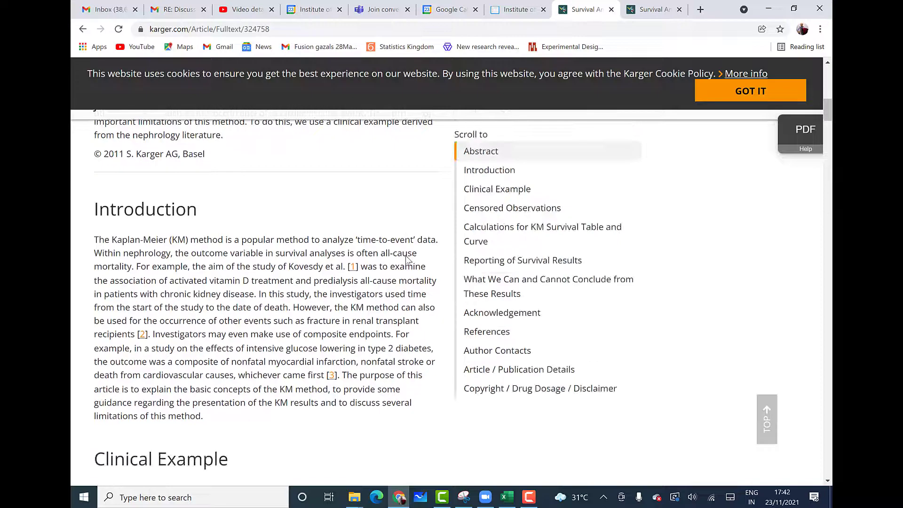
pyautogui.scroll(-10, 407, 255)
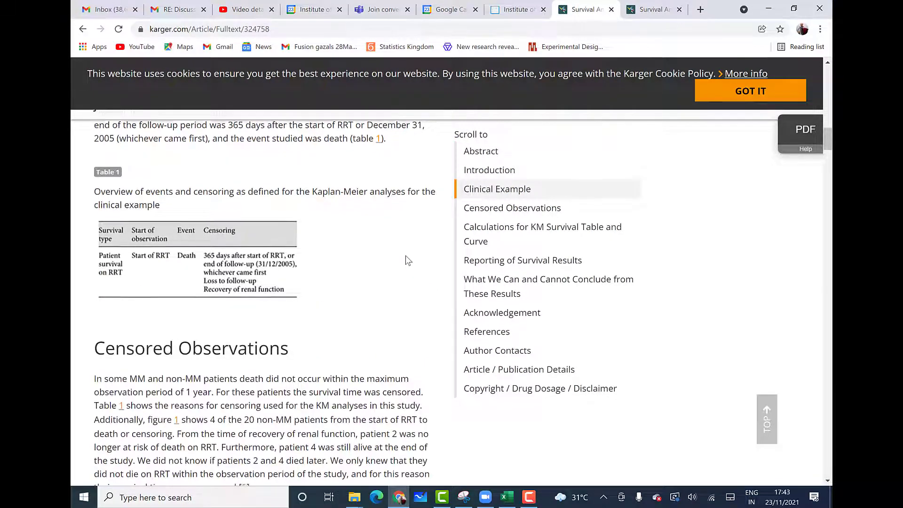
pyautogui.scroll(-5, 406, 256)
pyautogui.scroll(-12, 406, 255)
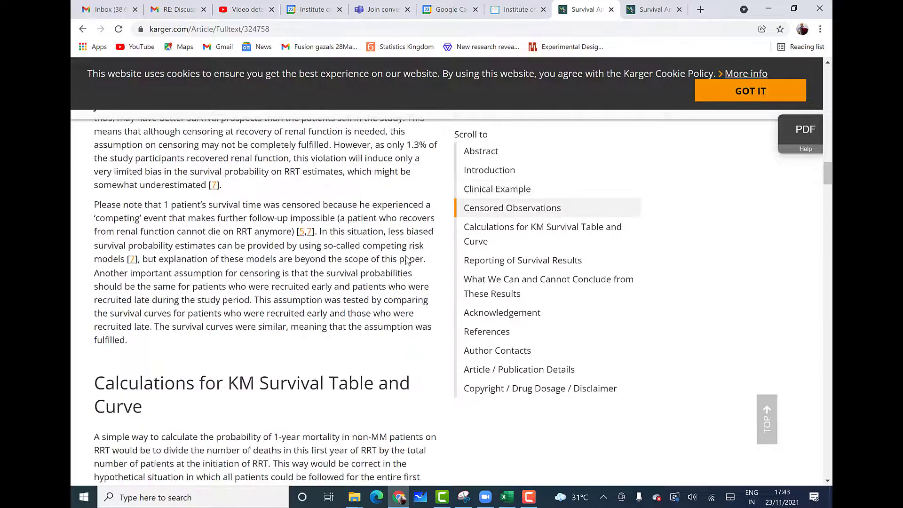
pyautogui.scroll(-10, 405, 256)
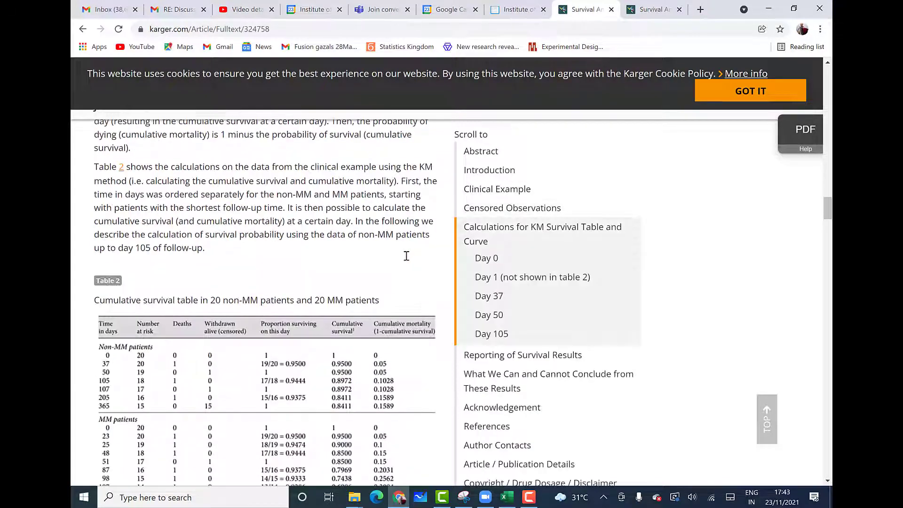
pyautogui.scroll(-1, 405, 260)
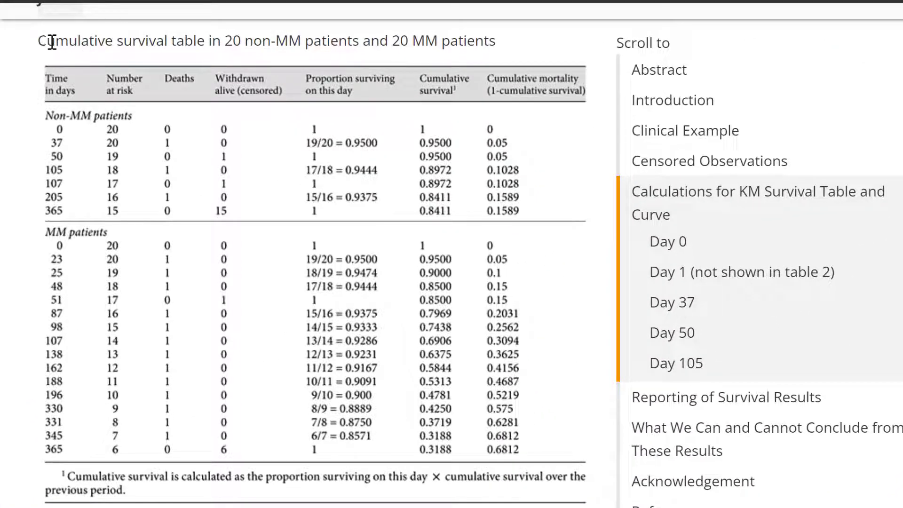
pyautogui.moveTo(40, 40); pyautogui.dragTo(504, 43)
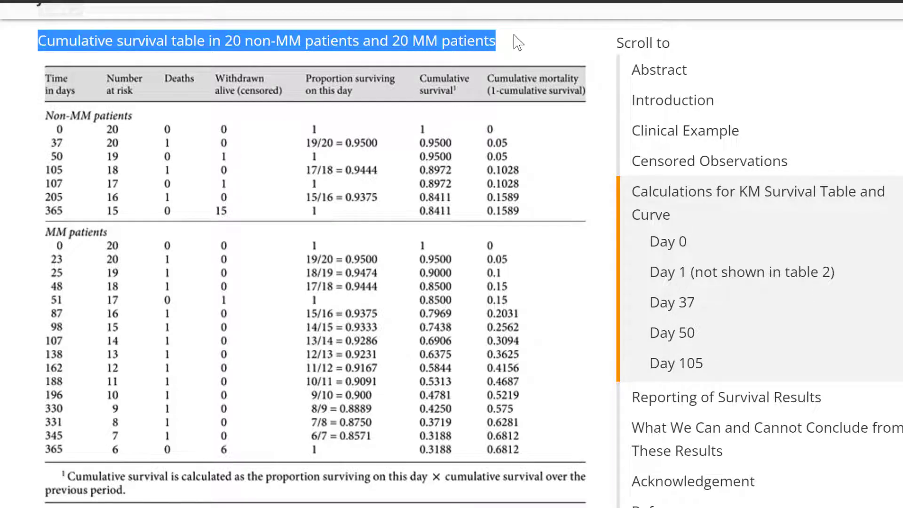